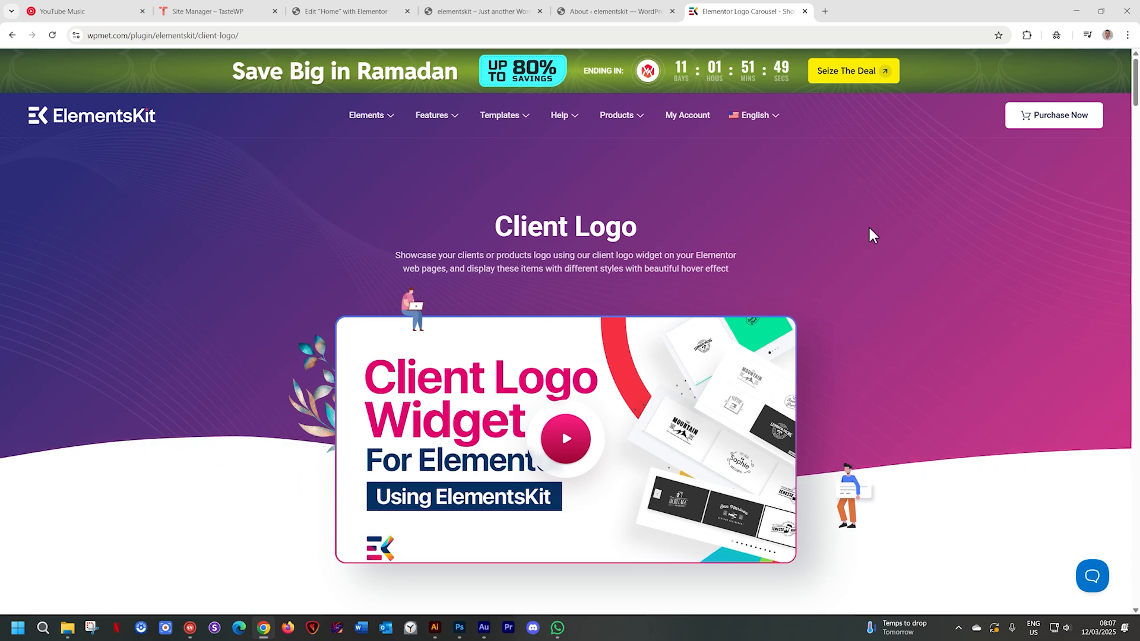
Step: Examine the solid color and box shadow logo grid demos on the Client Logo page and the list of available elements
scroll(870, 228, down, 3)
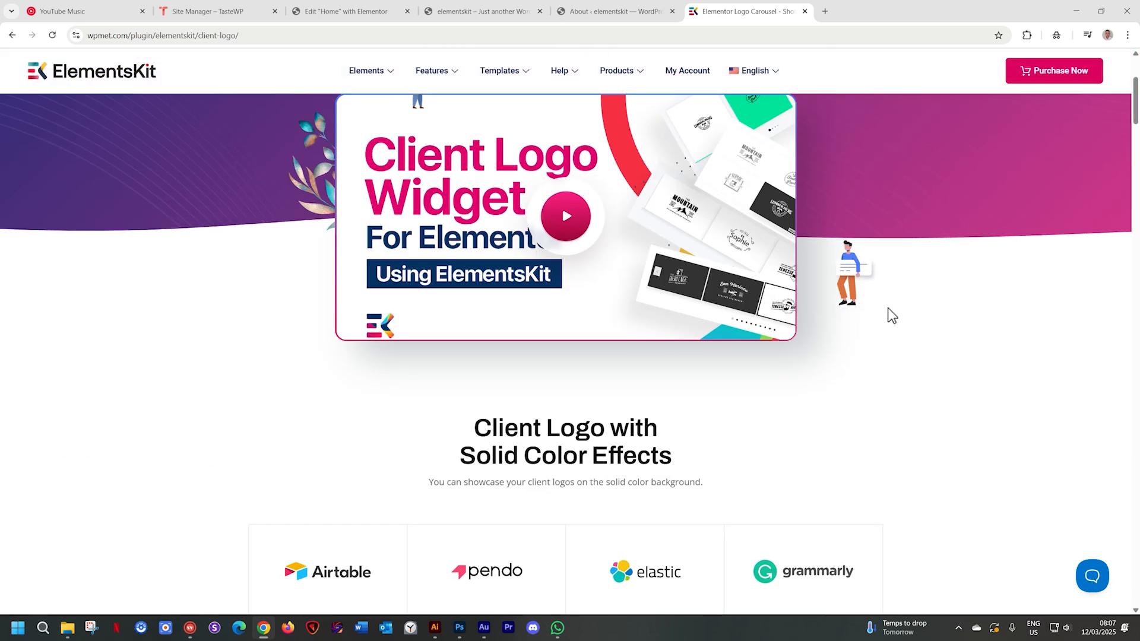
scroll(914, 308, down, 2)
scroll(950, 307, down, 3)
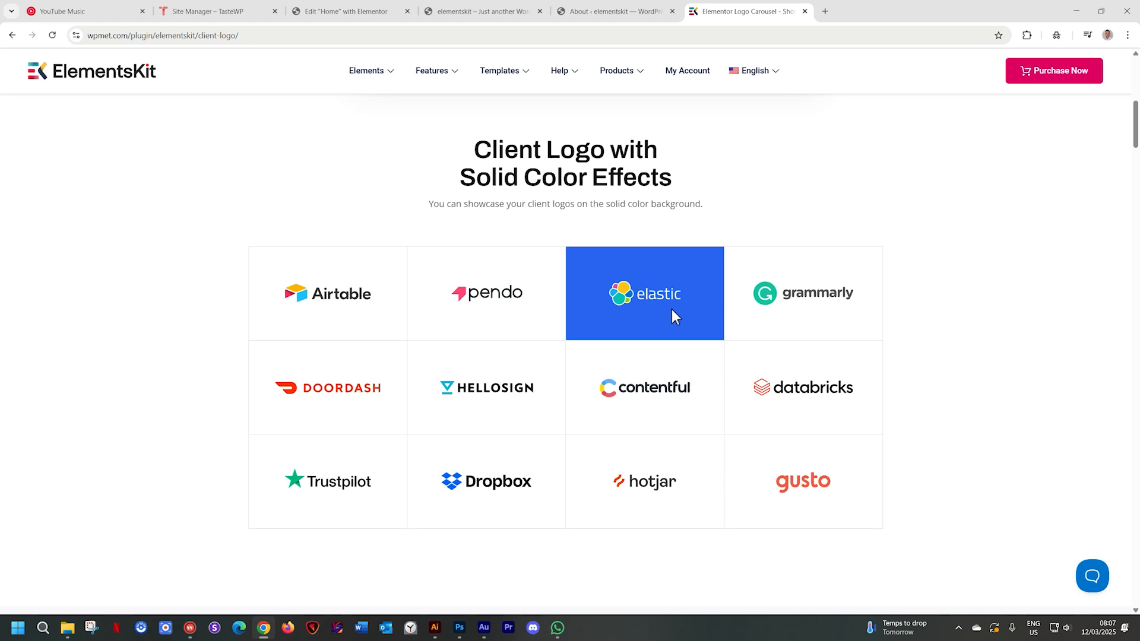
scroll(673, 312, down, 7)
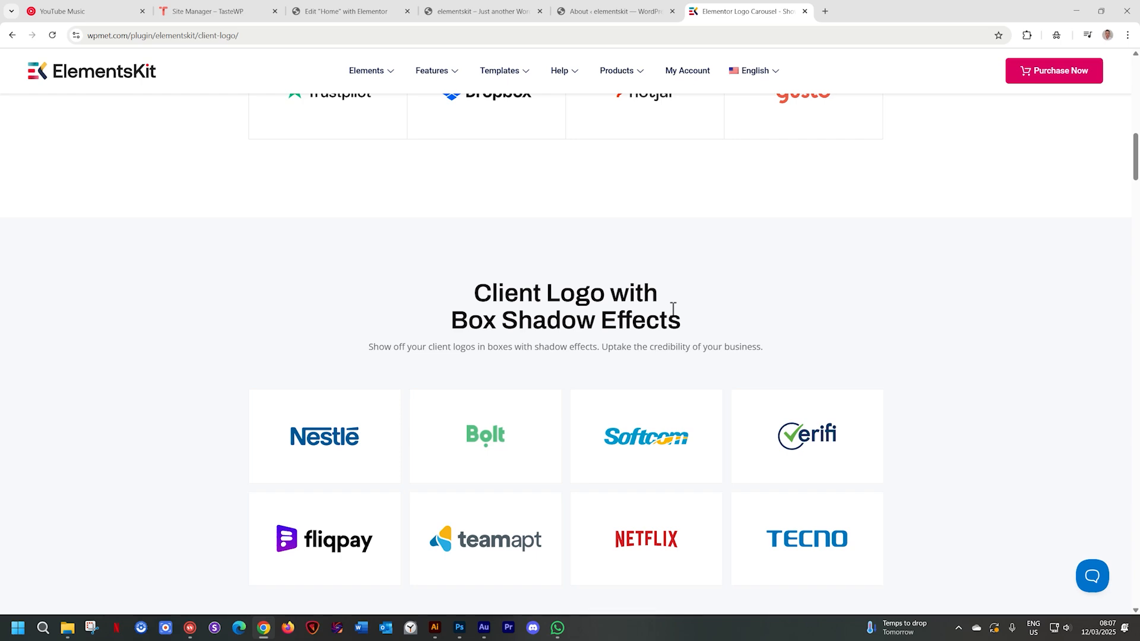
scroll(673, 309, down, 3)
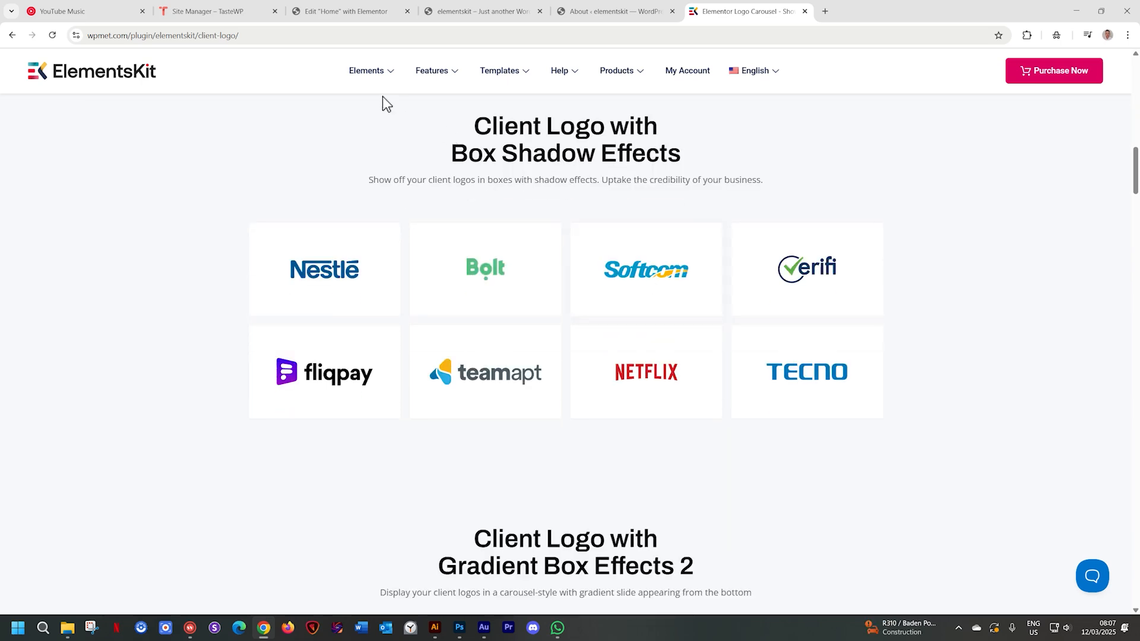
mouse_move(391, 79)
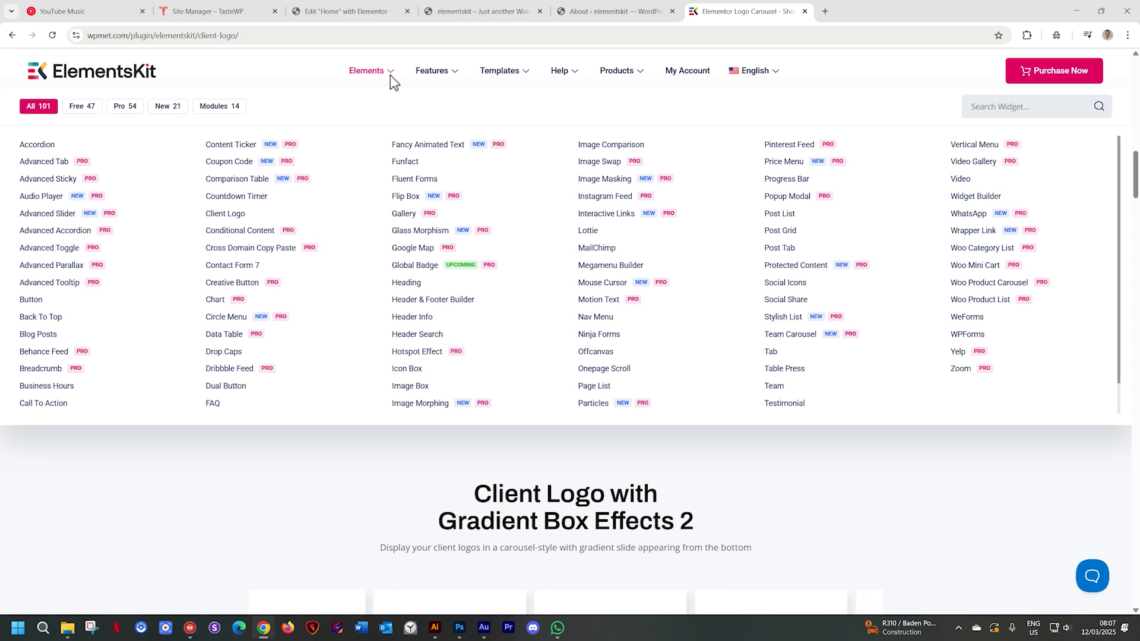
mouse_move(450, 81)
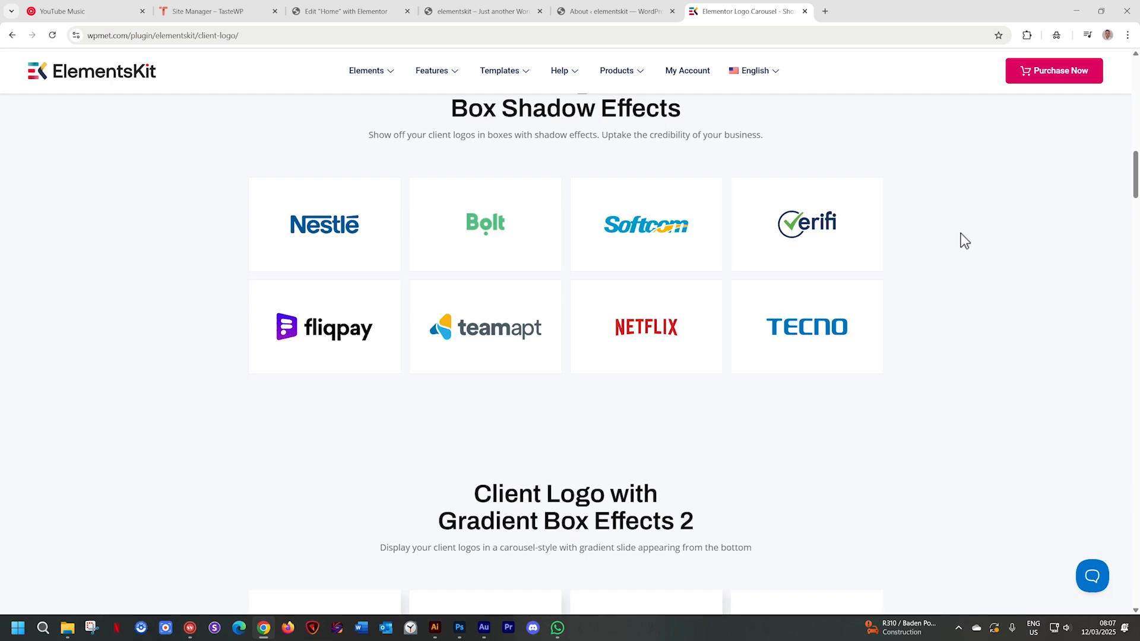
Step: Examine the remaining Client Logo demos from Gradient Box Effects 2 to Line Shape, paging through the gradient carousel
scroll(965, 240, down, 5)
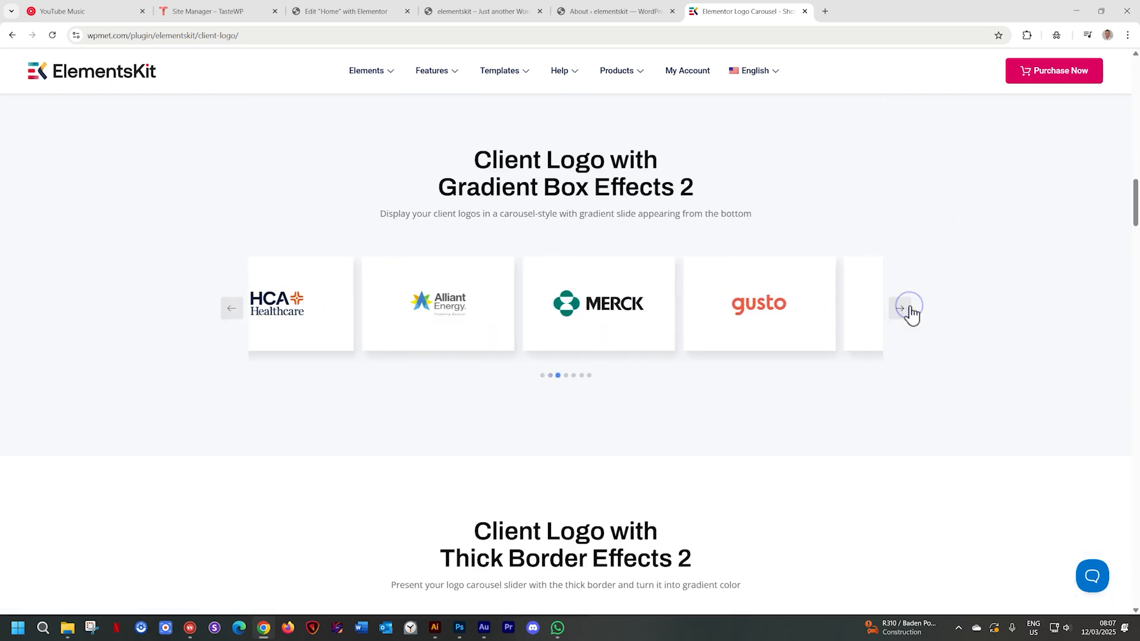
click(582, 376)
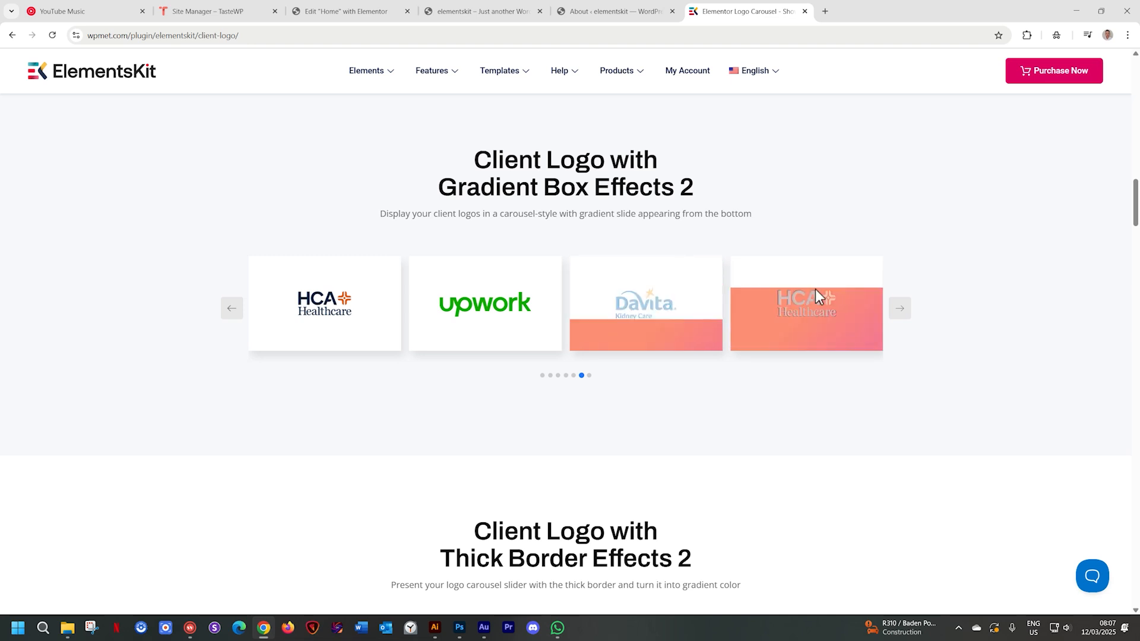
scroll(701, 328, down, 5)
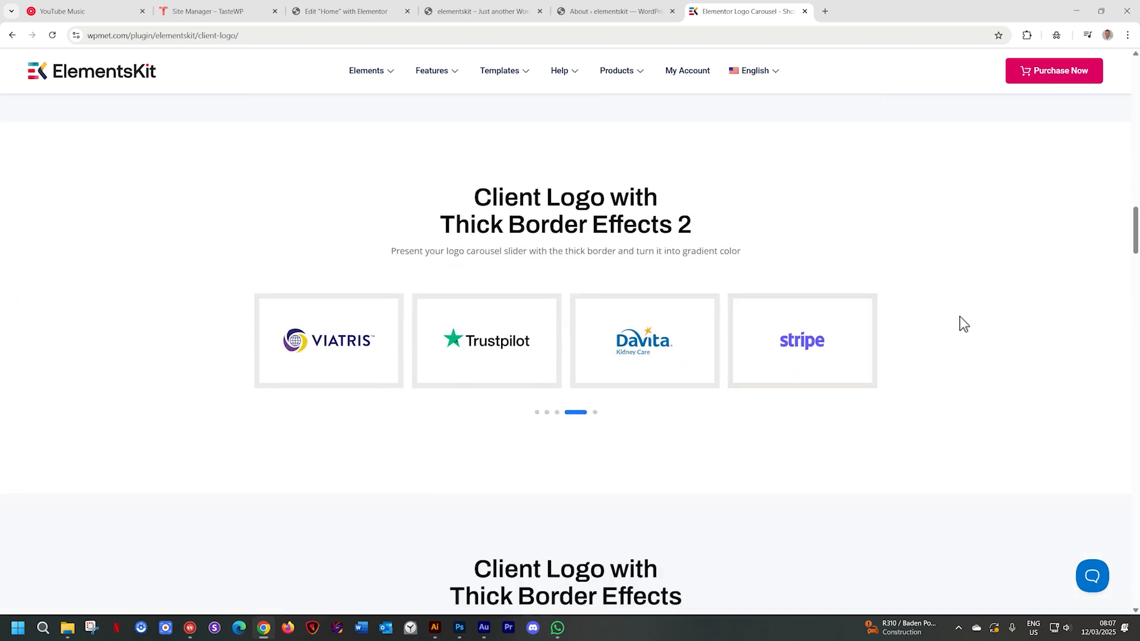
scroll(985, 313, down, 6)
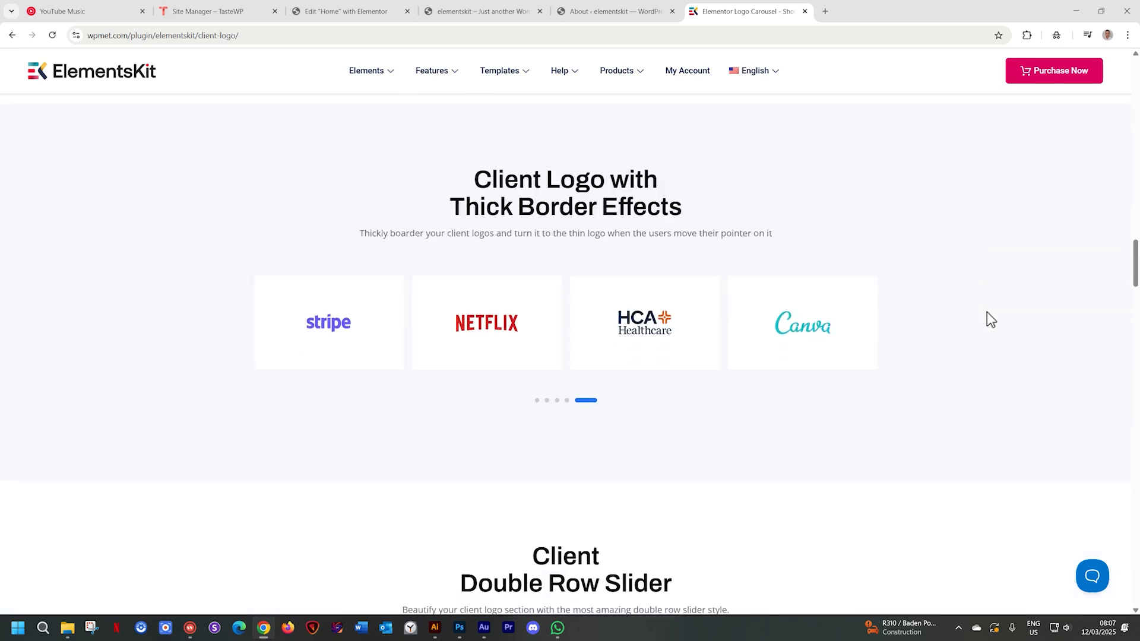
scroll(987, 311, down, 4)
scroll(987, 312, down, 4)
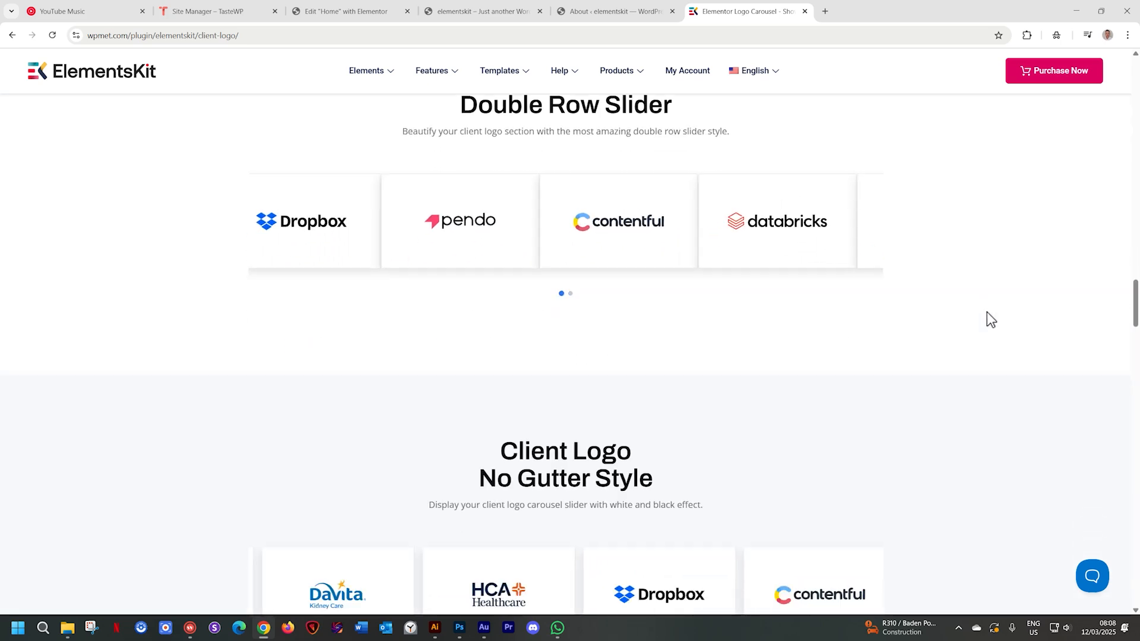
scroll(987, 313, down, 3)
scroll(987, 312, down, 5)
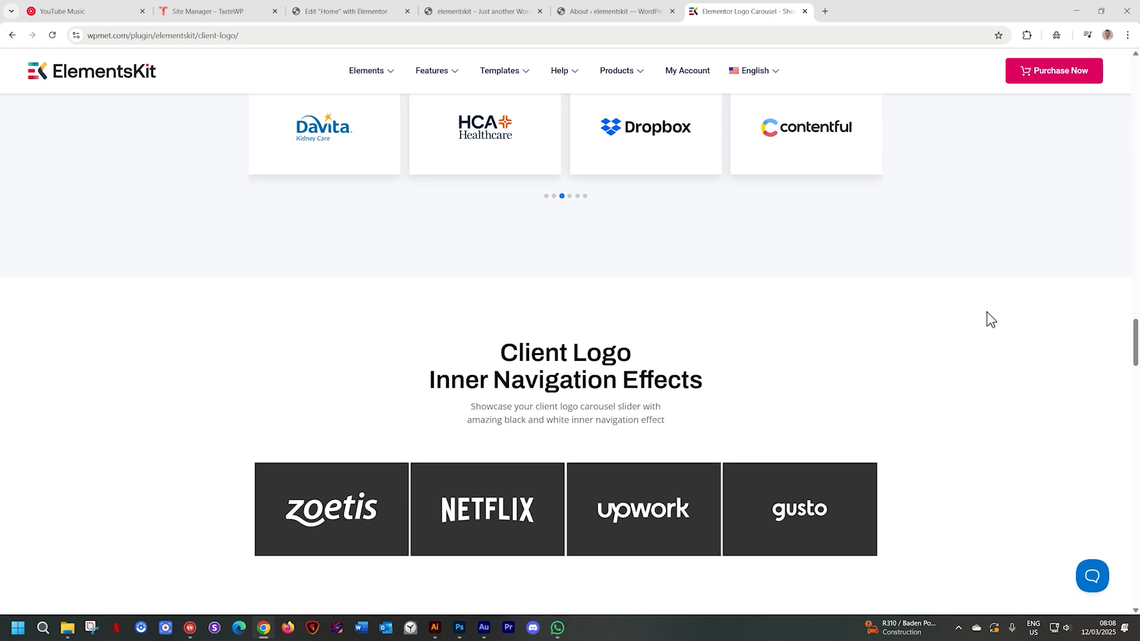
scroll(987, 312, down, 3)
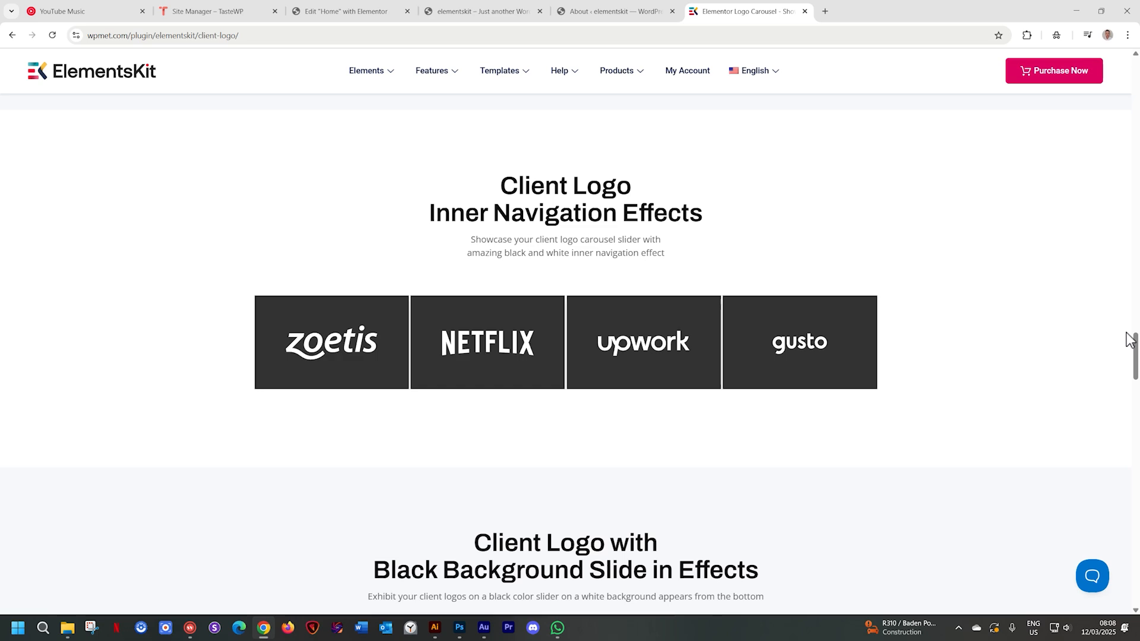
scroll(1130, 340, down, 9)
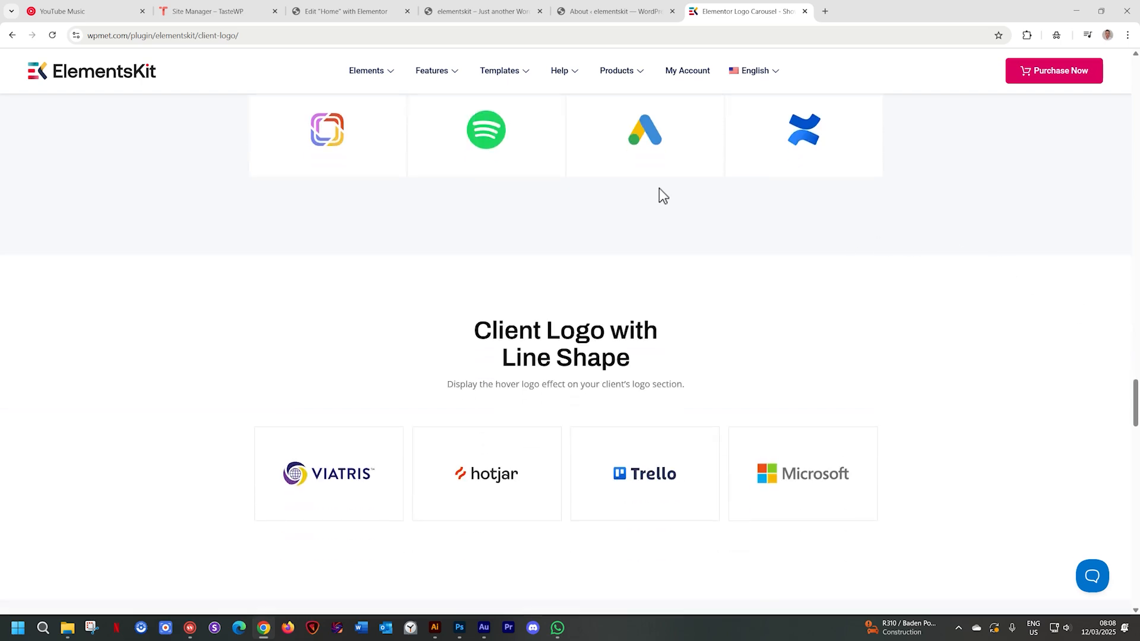
Step: Look at the site preview, then check in the ElementsKit widget settings in WordPress whether the Client Logo widget is enabled
click(488, 13)
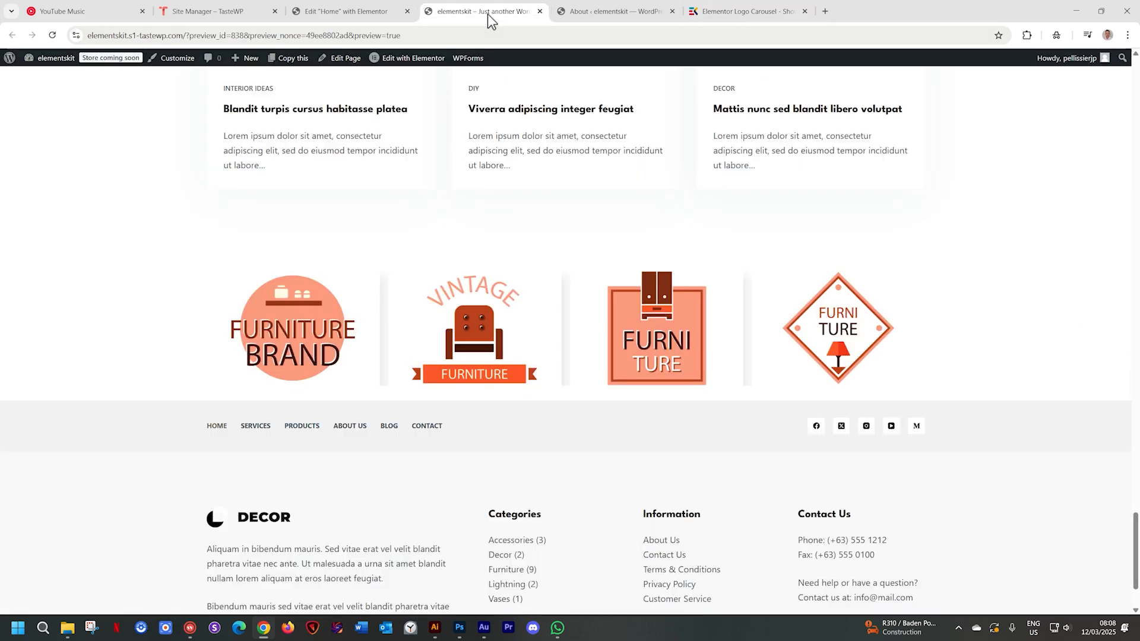
click(610, 14)
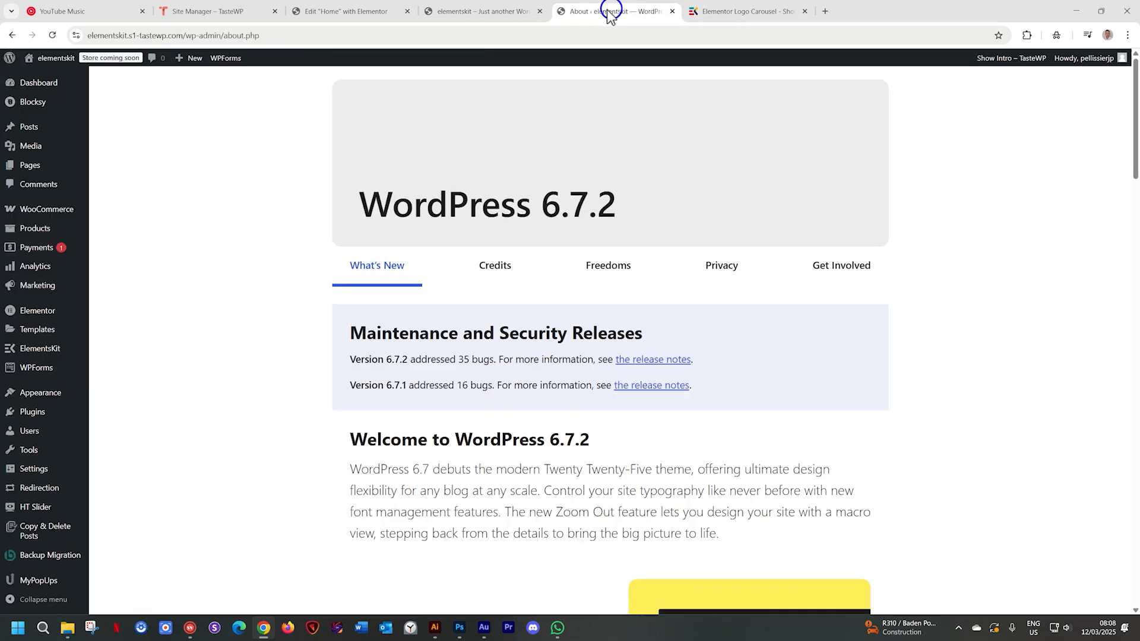
click(34, 350)
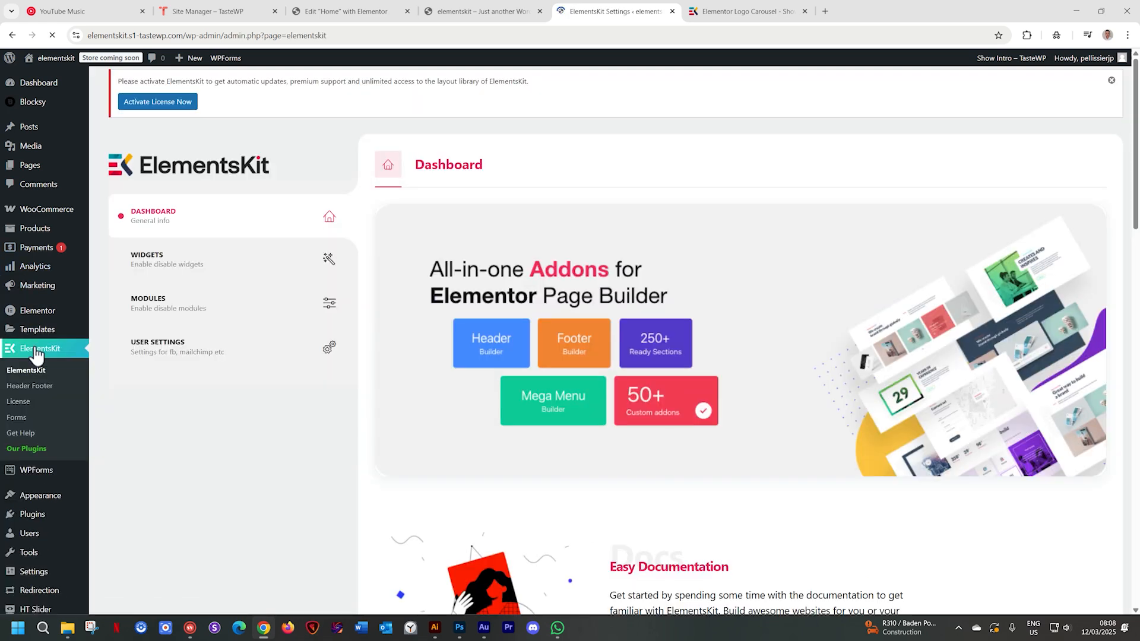
click(159, 273)
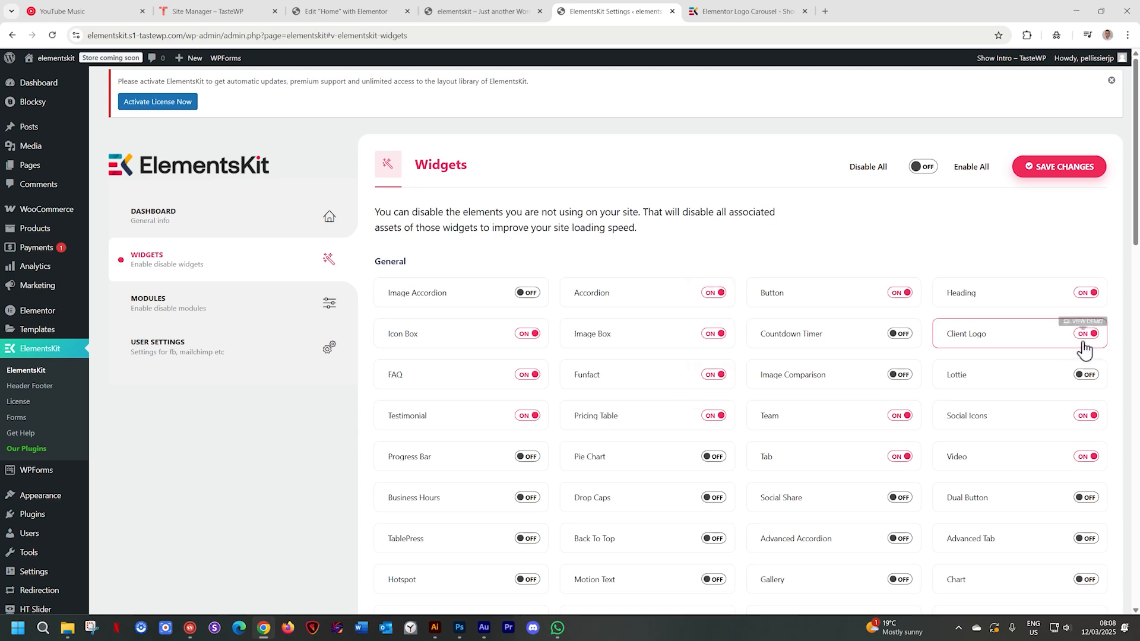
click(465, 14)
key(ctrl+Tab)
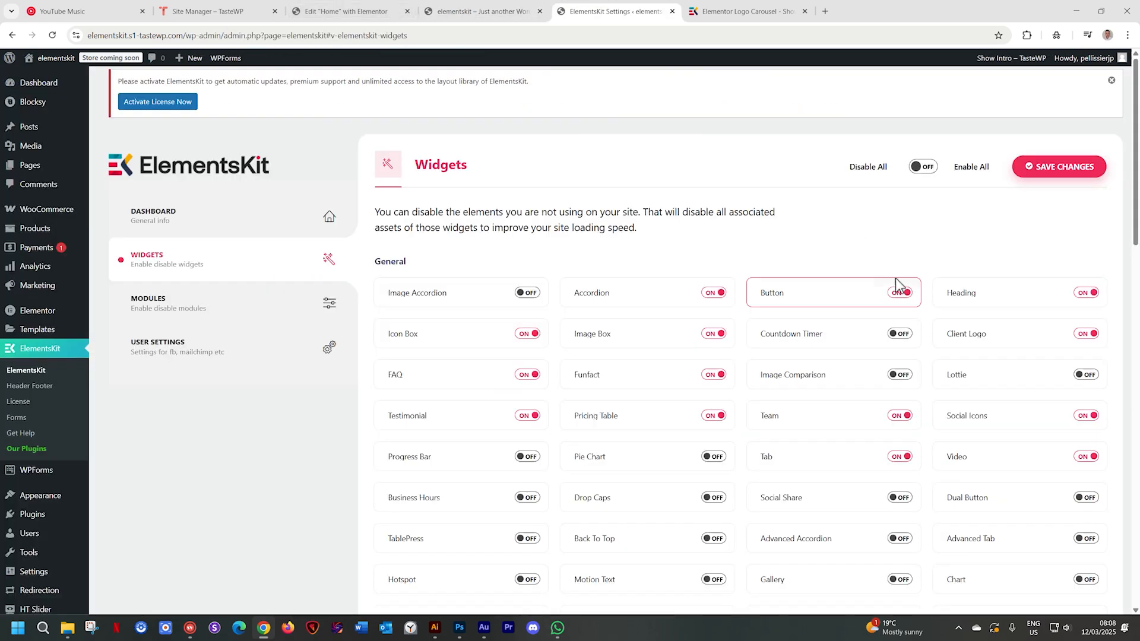
Step: In the Home page's Elementor editor, search widgets for "logo" and add Client Logo to the empty area below the blog posts, keeping the Simple slide style
click(368, 19)
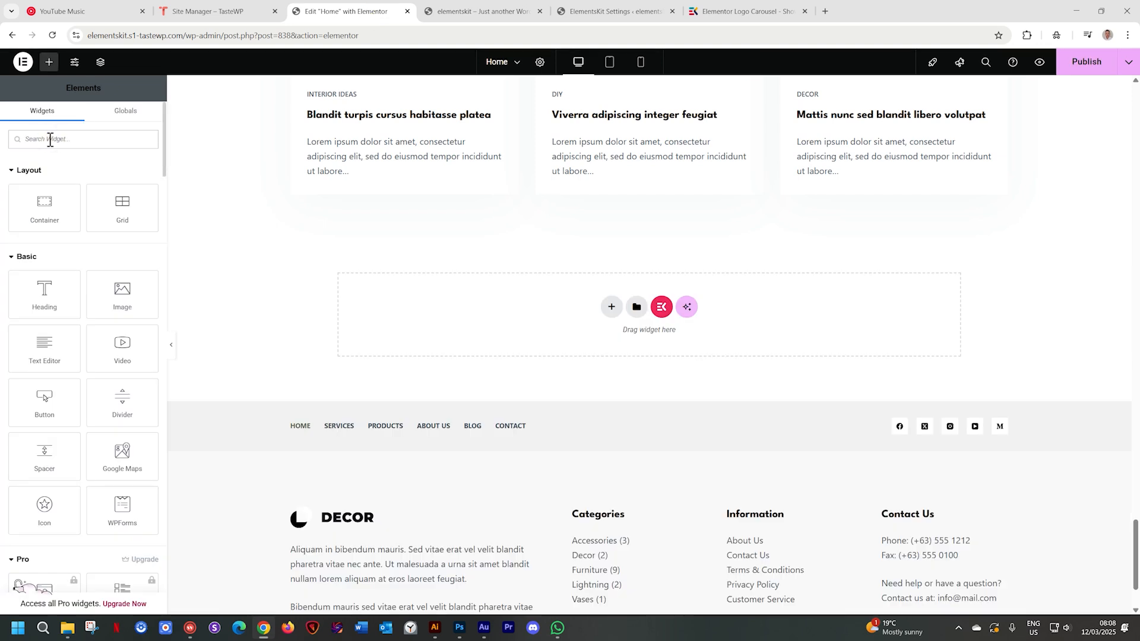
text(logo)
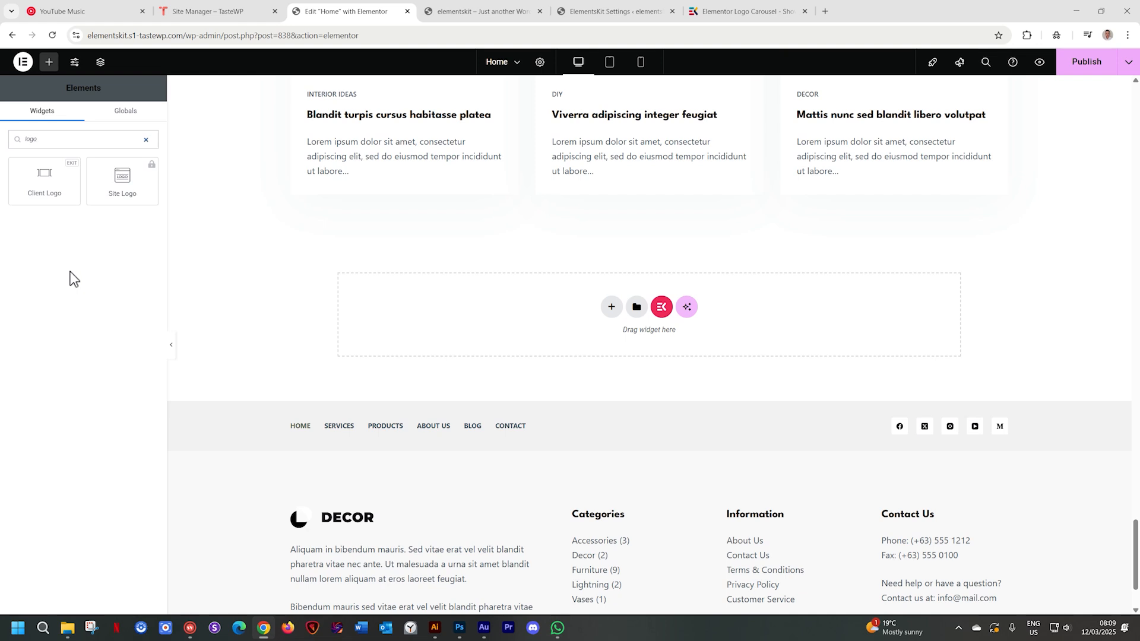
drag(620, 318, 633, 317)
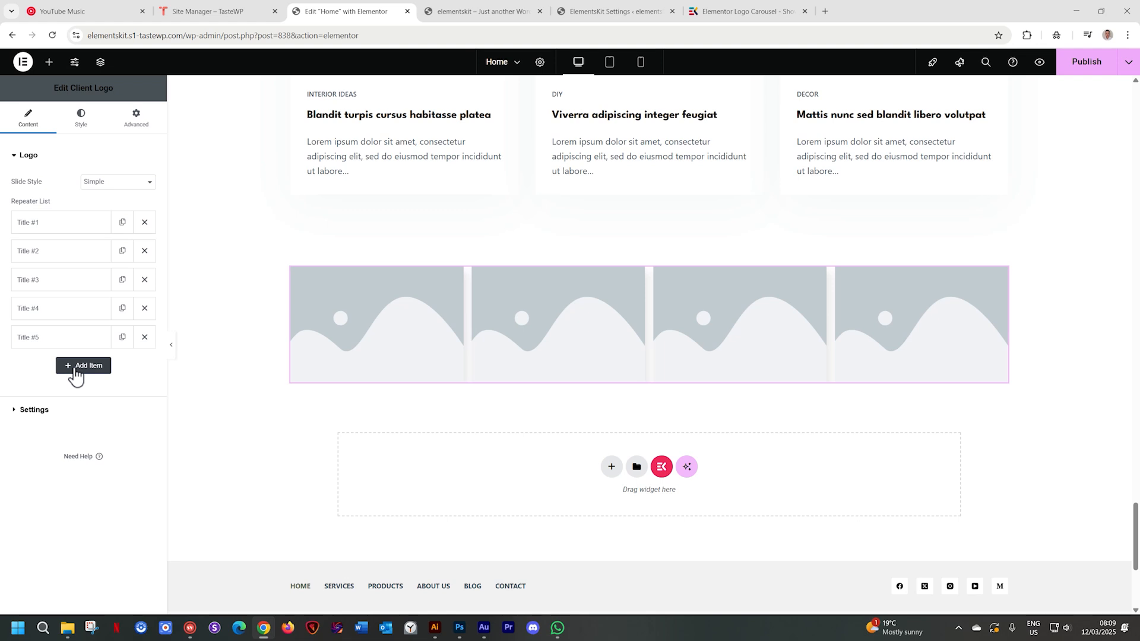
click(121, 184)
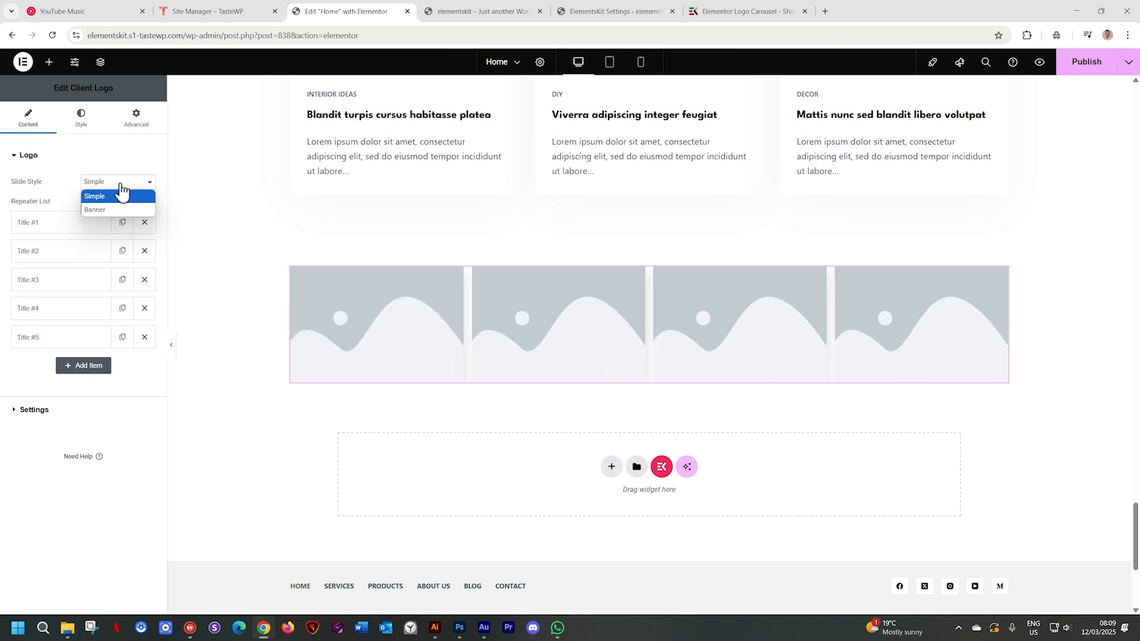
click(120, 187)
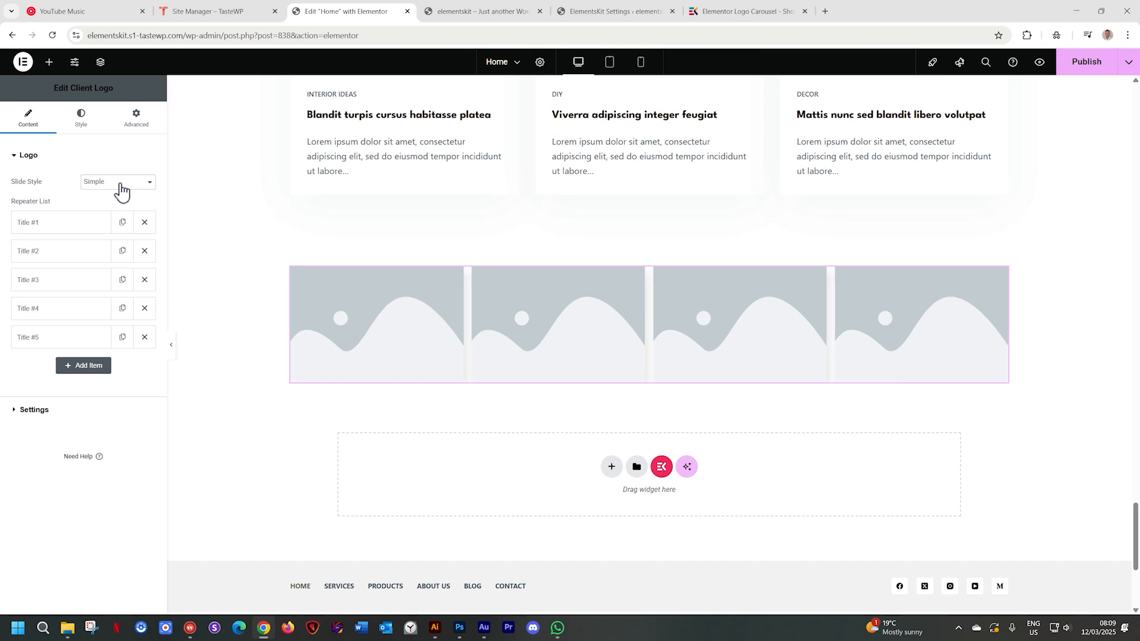
Step: Name the first logo item "Brand 01" and give it the brand-01.png image from the media library, with the hover logo disabled
click(31, 229)
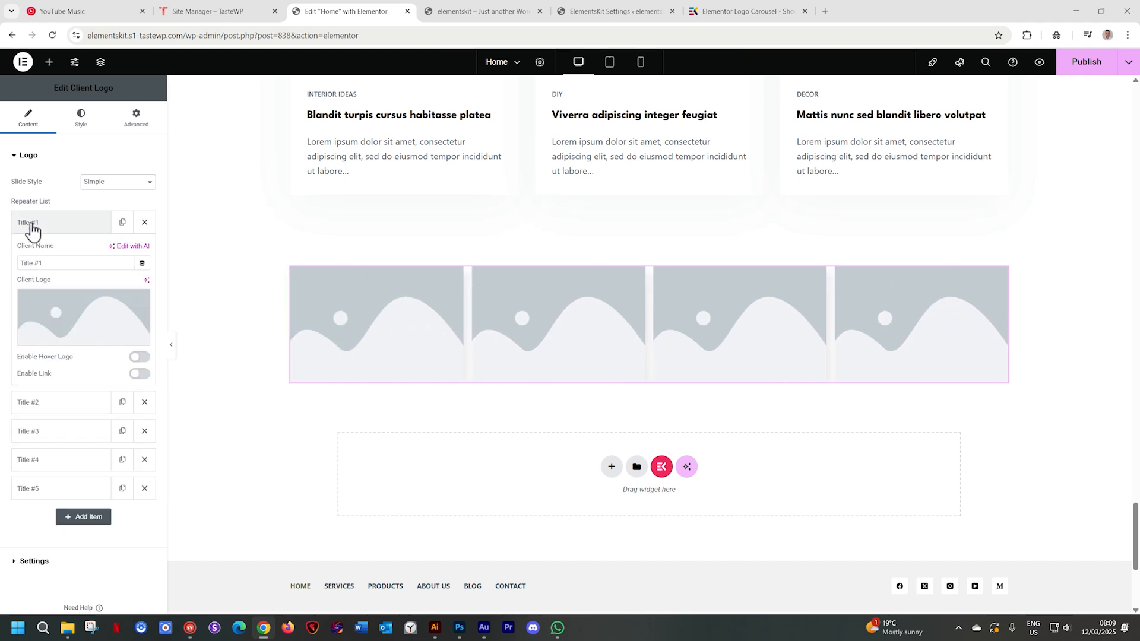
drag(56, 265, 23, 269)
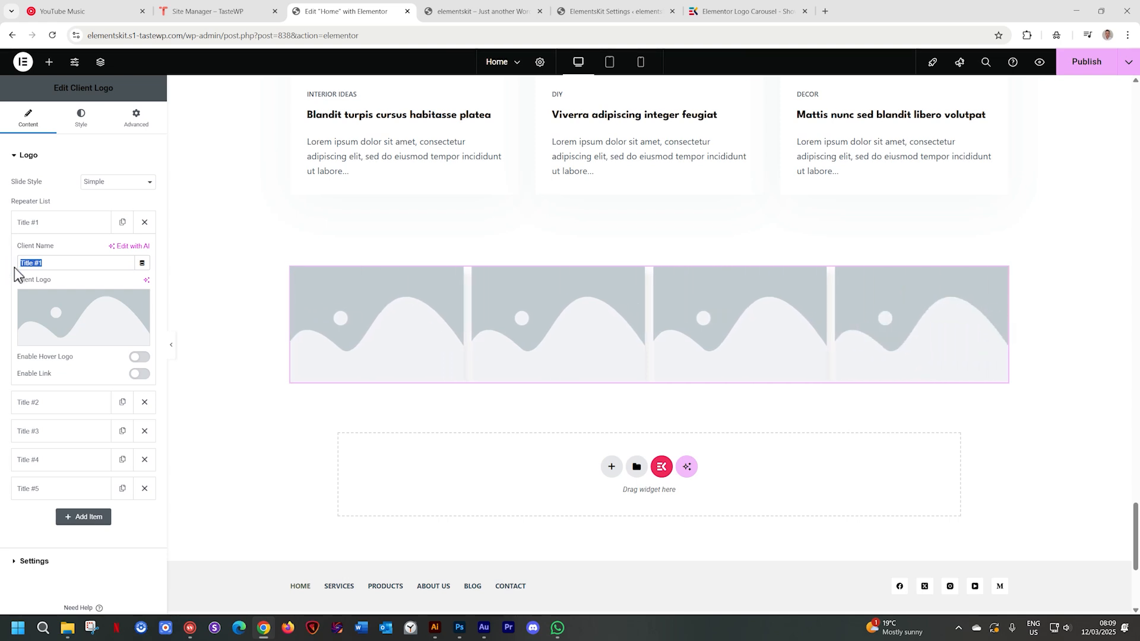
text(Brand 01)
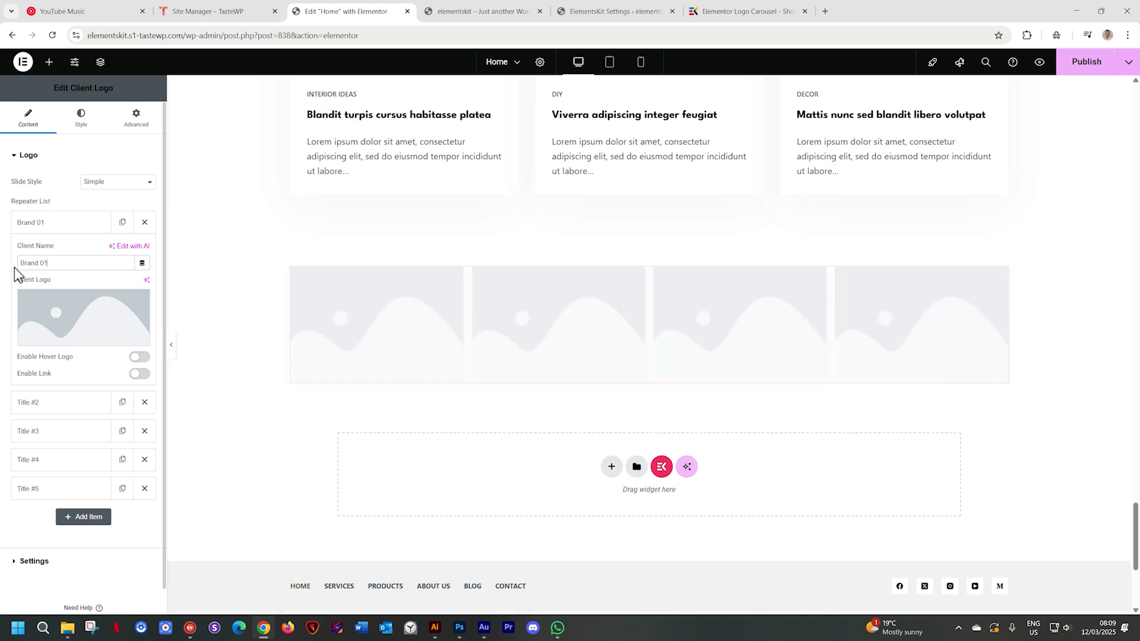
click(54, 319)
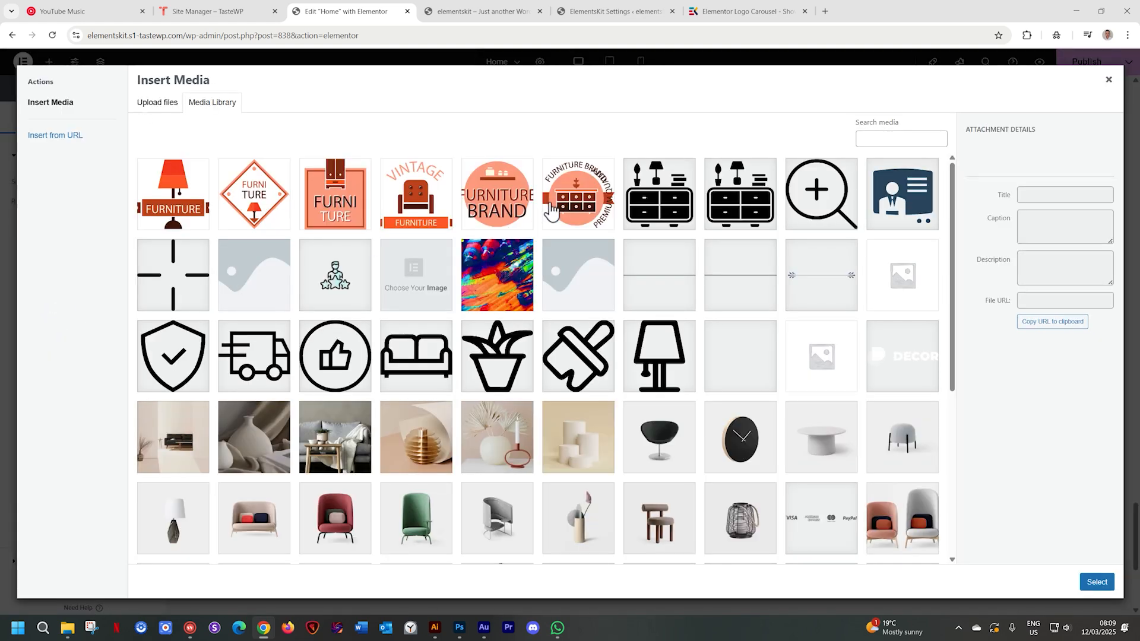
click(573, 201)
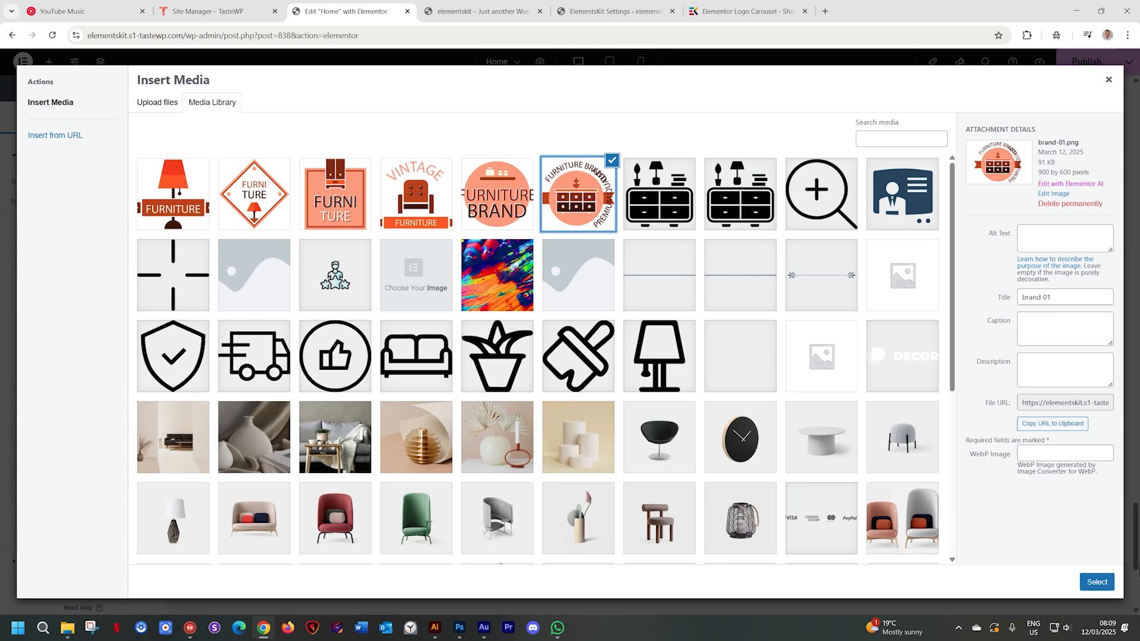
click(1096, 583)
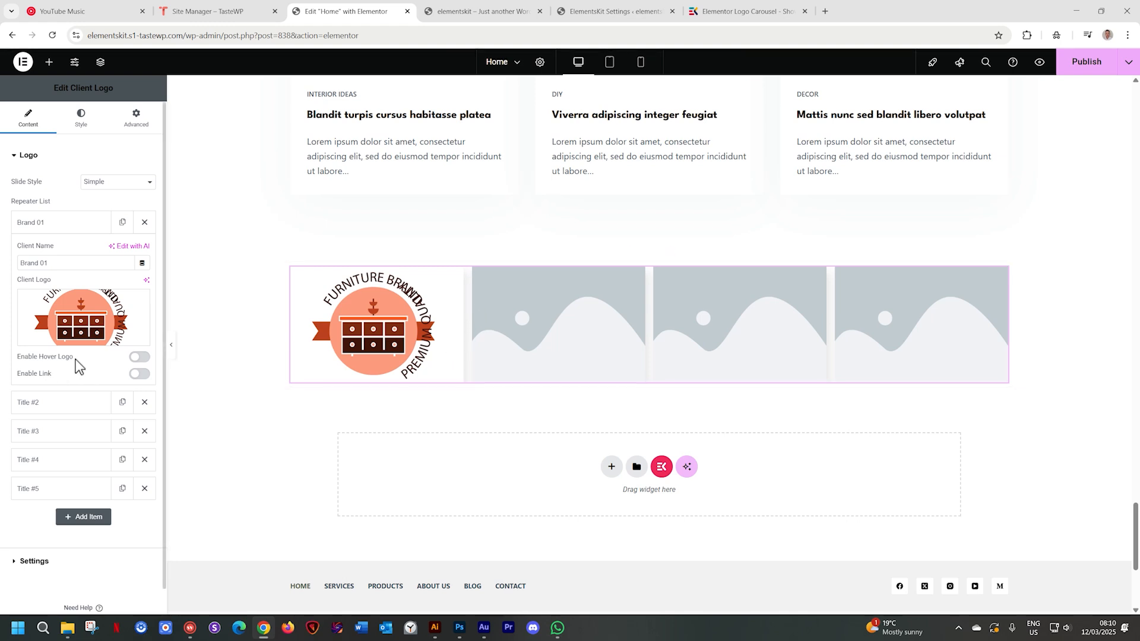
click(139, 358)
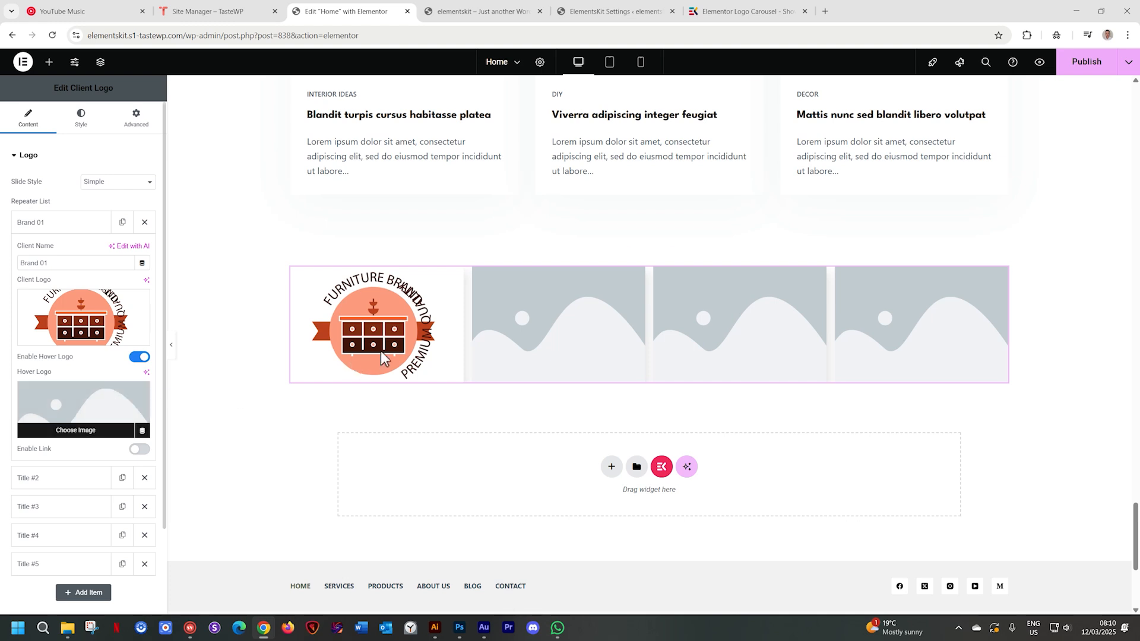
click(140, 357)
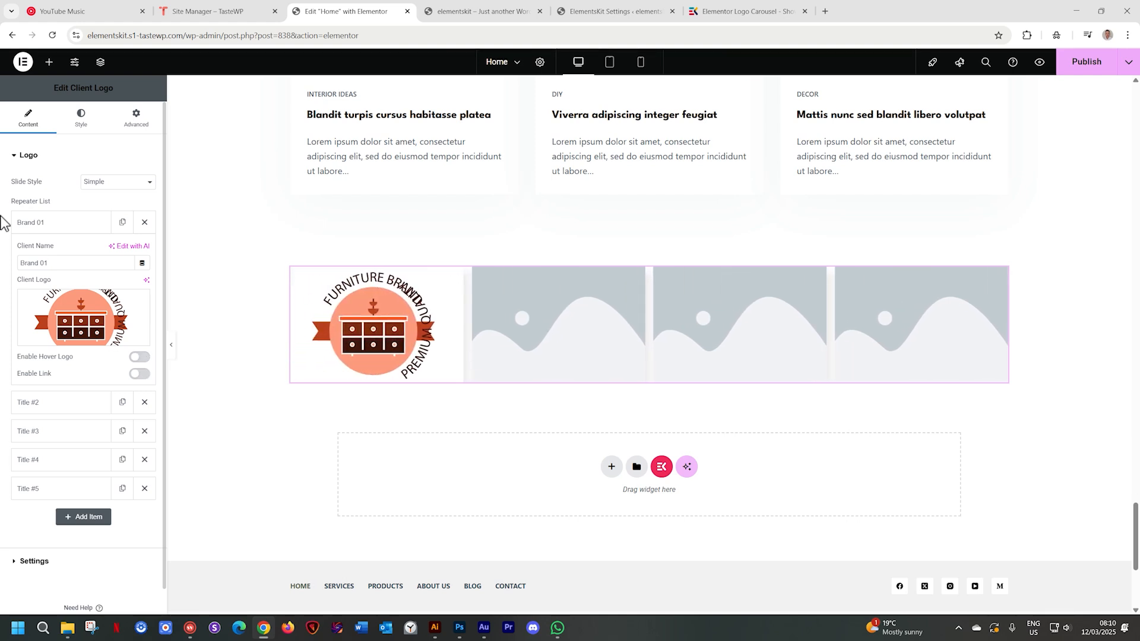
click(42, 224)
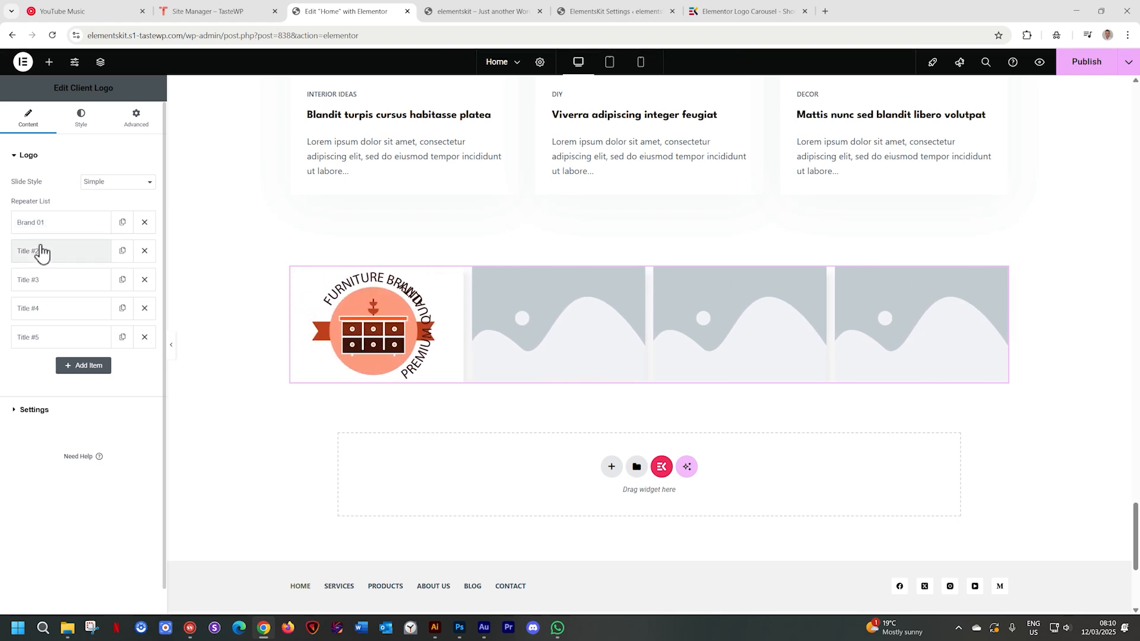
Step: Rename the second logo item as "Brand 02" and give it the brand-02.png image from the media library
click(41, 252)
drag(49, 291, 3, 296)
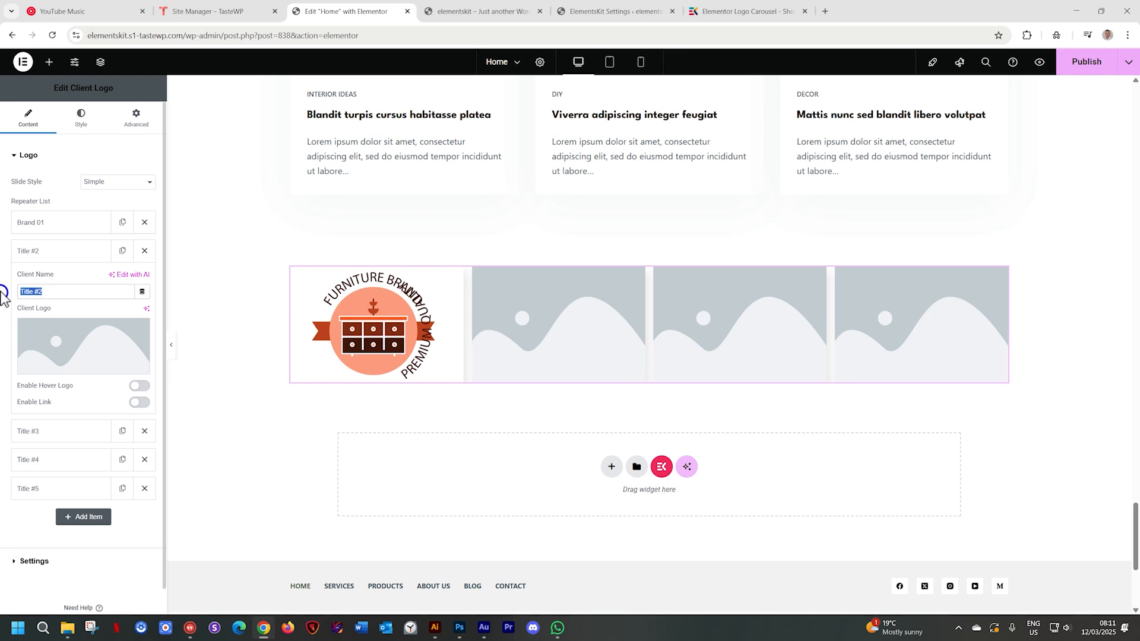
text(Brand 02)
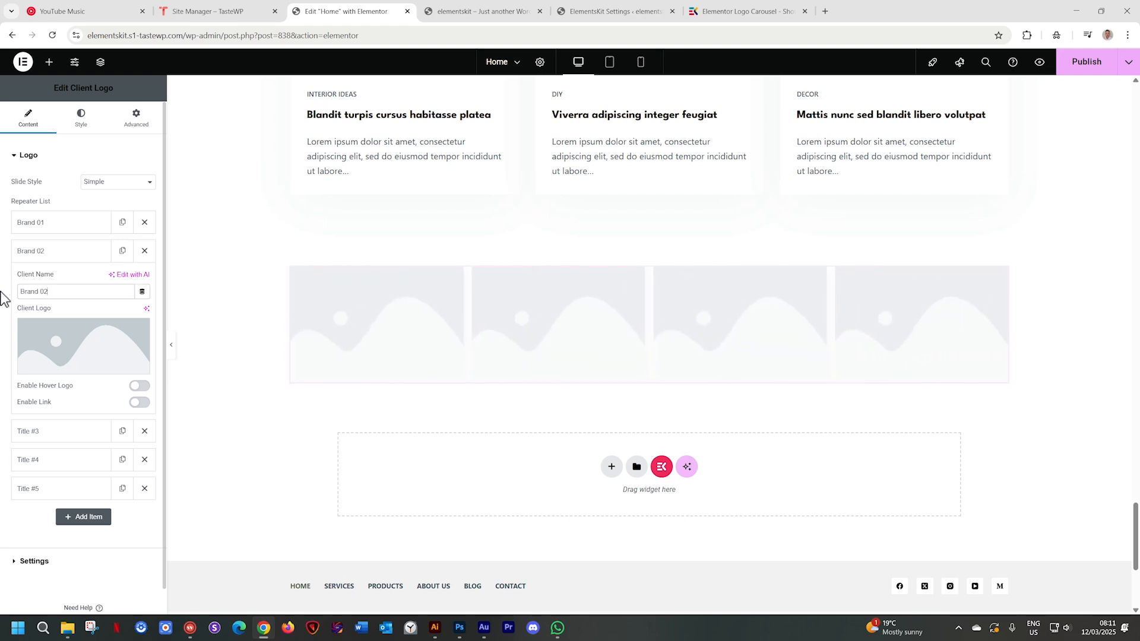
click(76, 333)
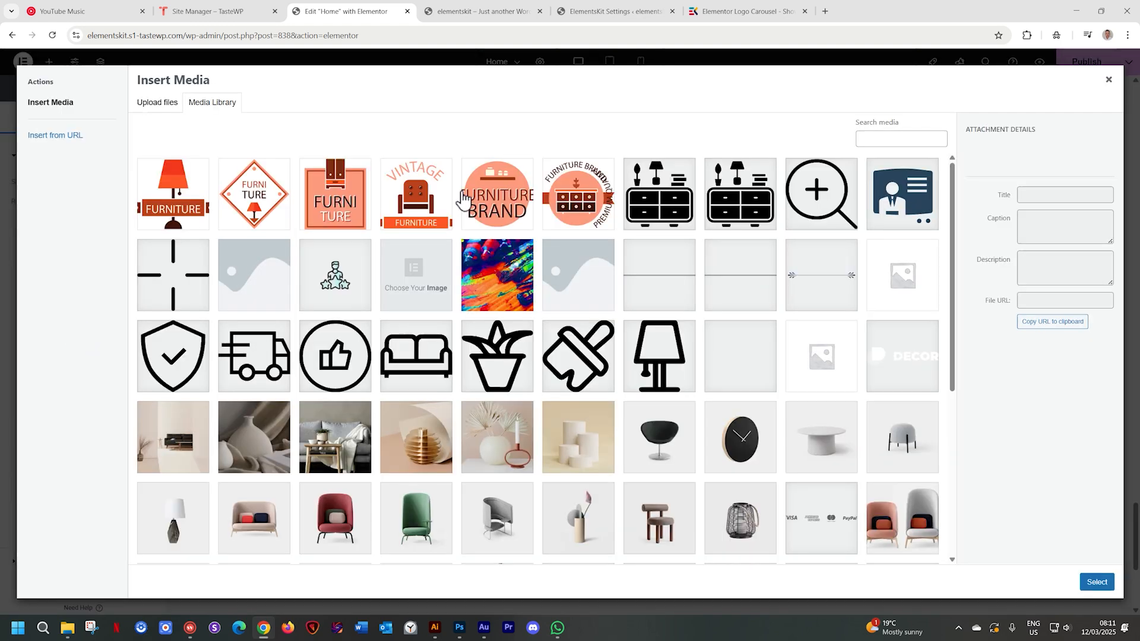
click(482, 191)
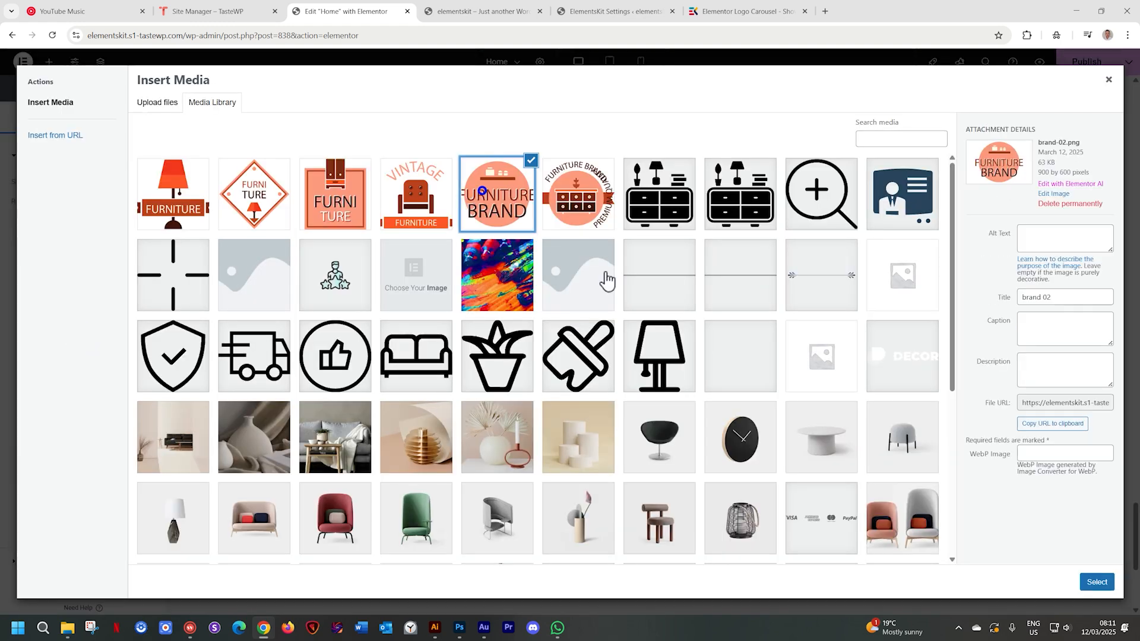
click(1097, 582)
click(61, 252)
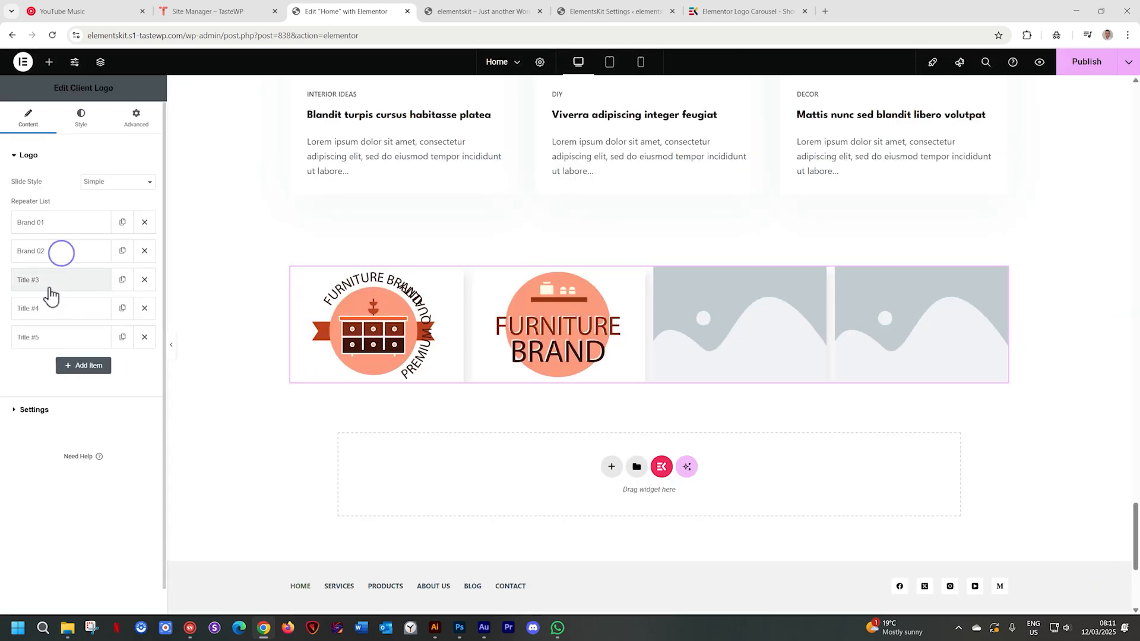
Step: Rename the third logo item as "Brand 03" and give it the Vintage Furniture armchair logo from the media library
click(51, 294)
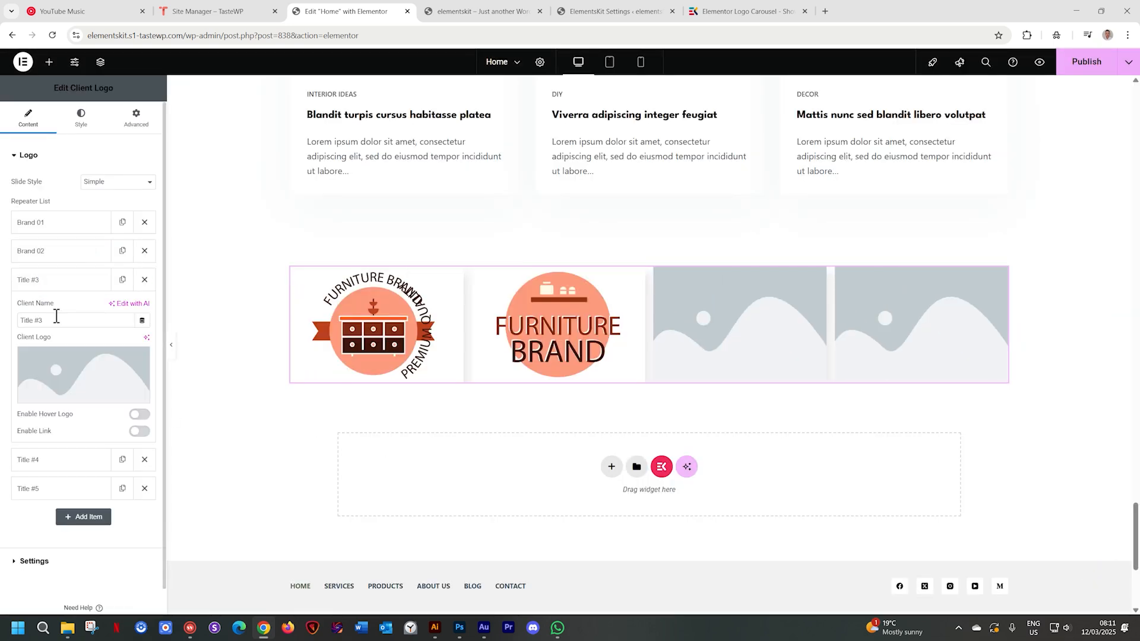
drag(57, 317, 4, 319)
text(Bran)
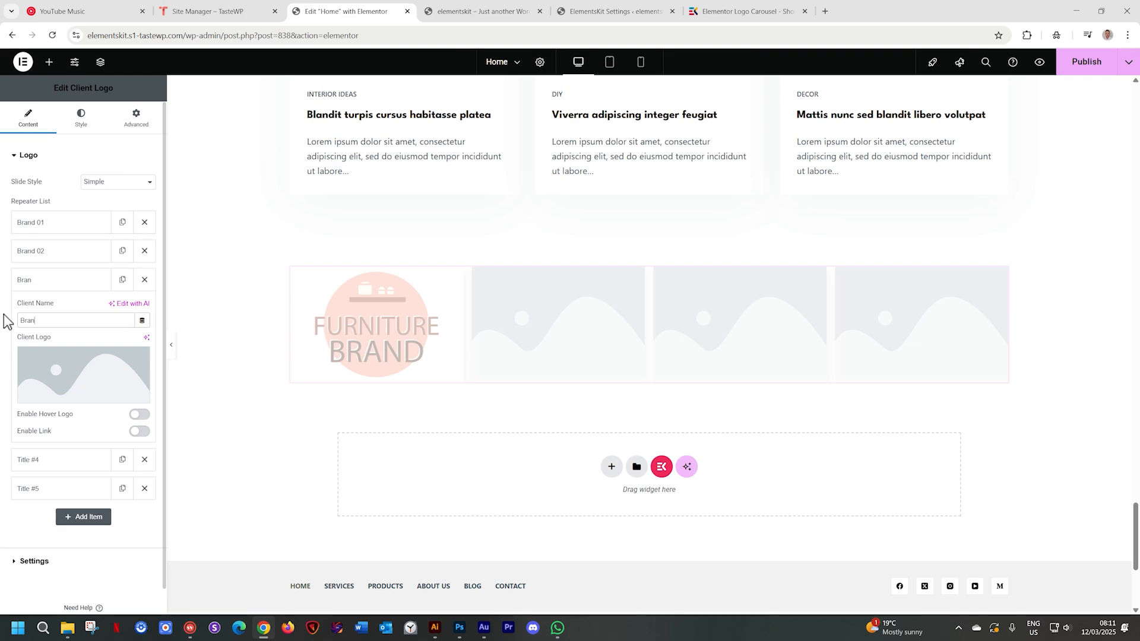
text(d 03)
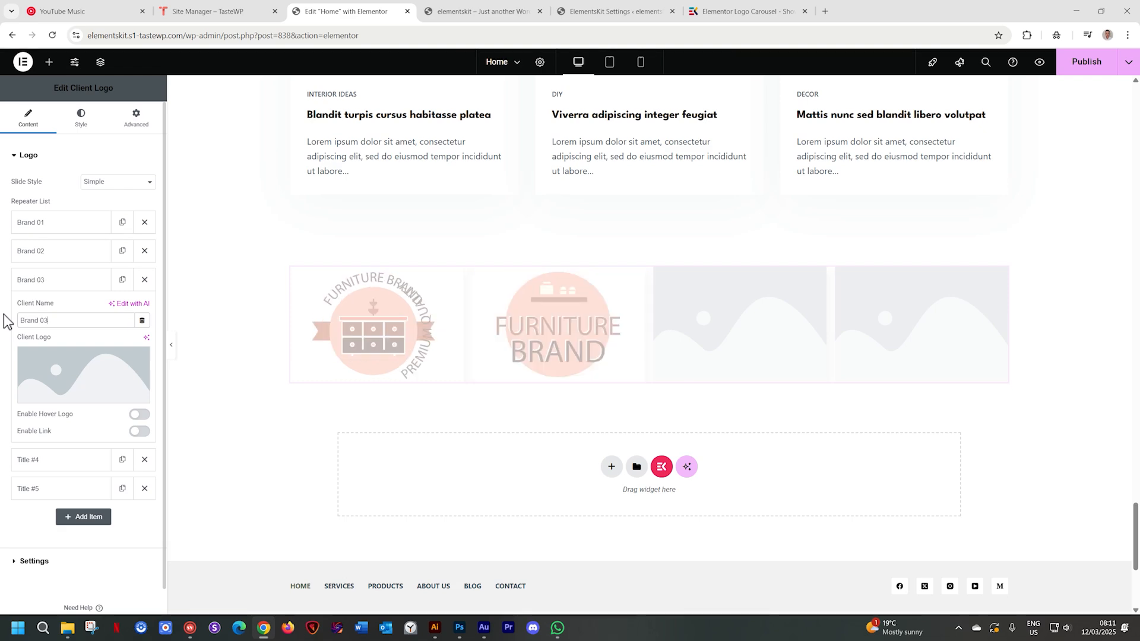
click(79, 384)
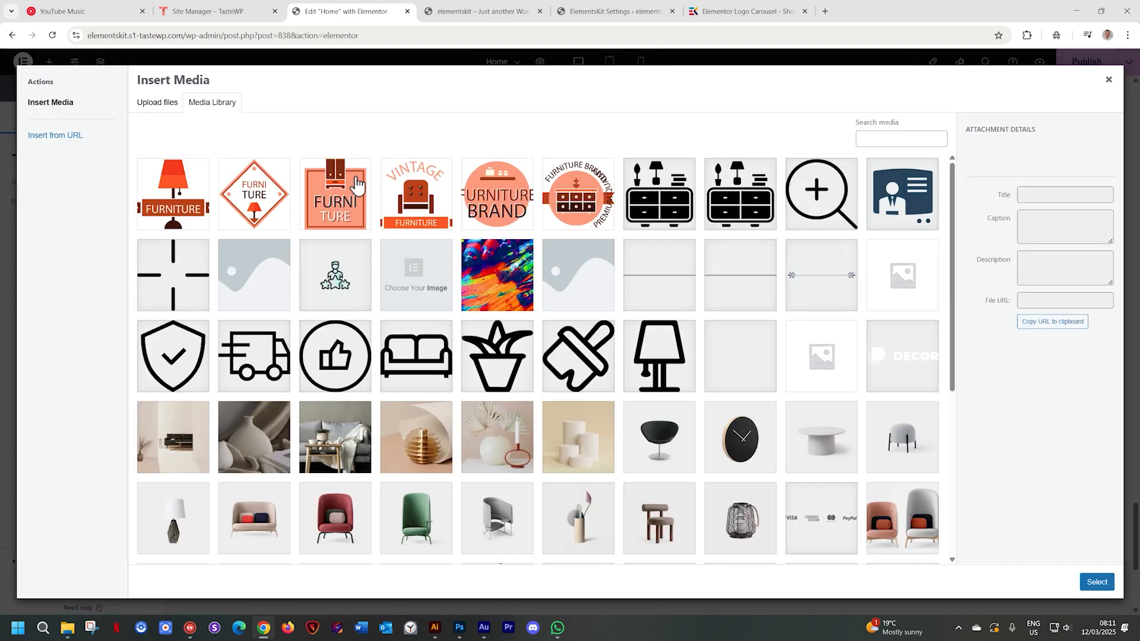
click(389, 188)
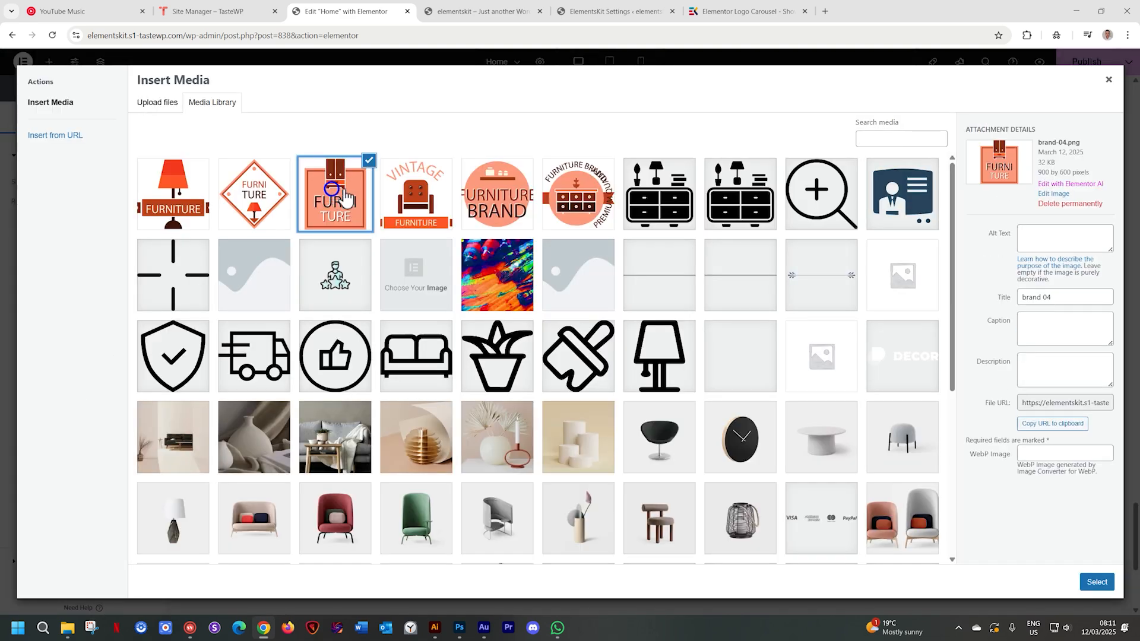
click(1097, 582)
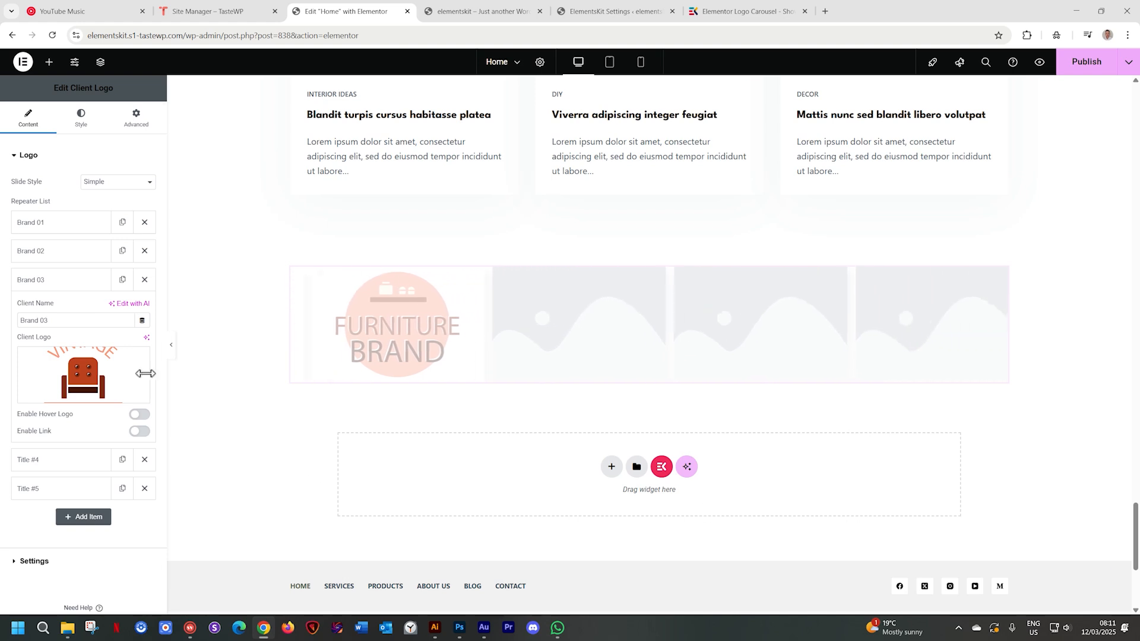
click(83, 286)
Step: Rename the fourth logo item as "Brand 04" and give it the brand-04.png image from the media library
click(51, 308)
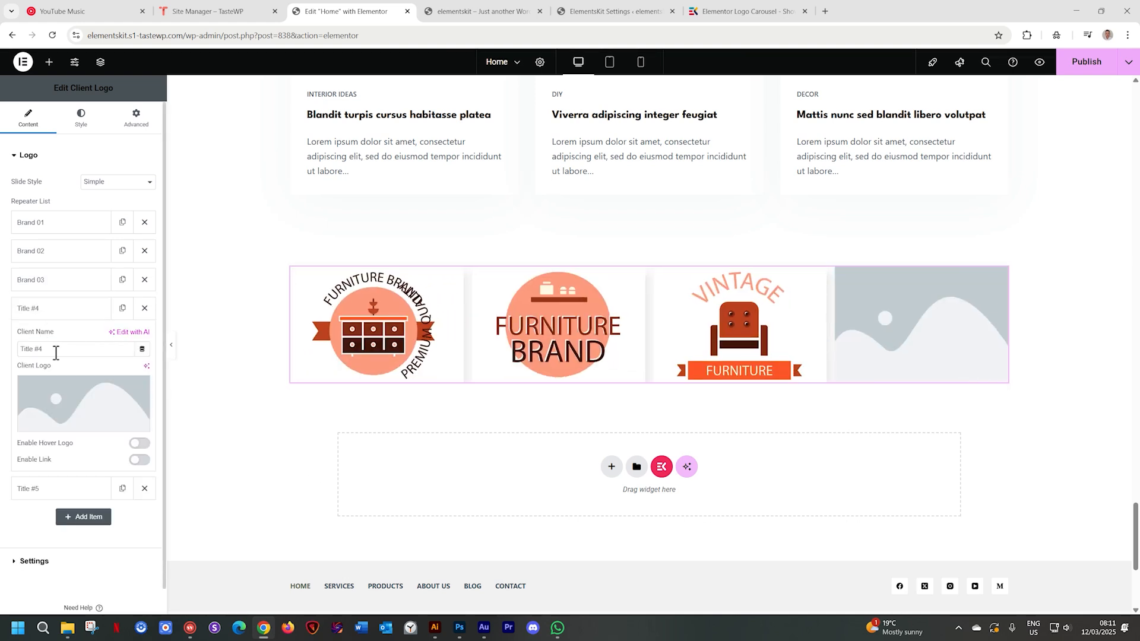
triple_click(56, 352)
text(Brand )
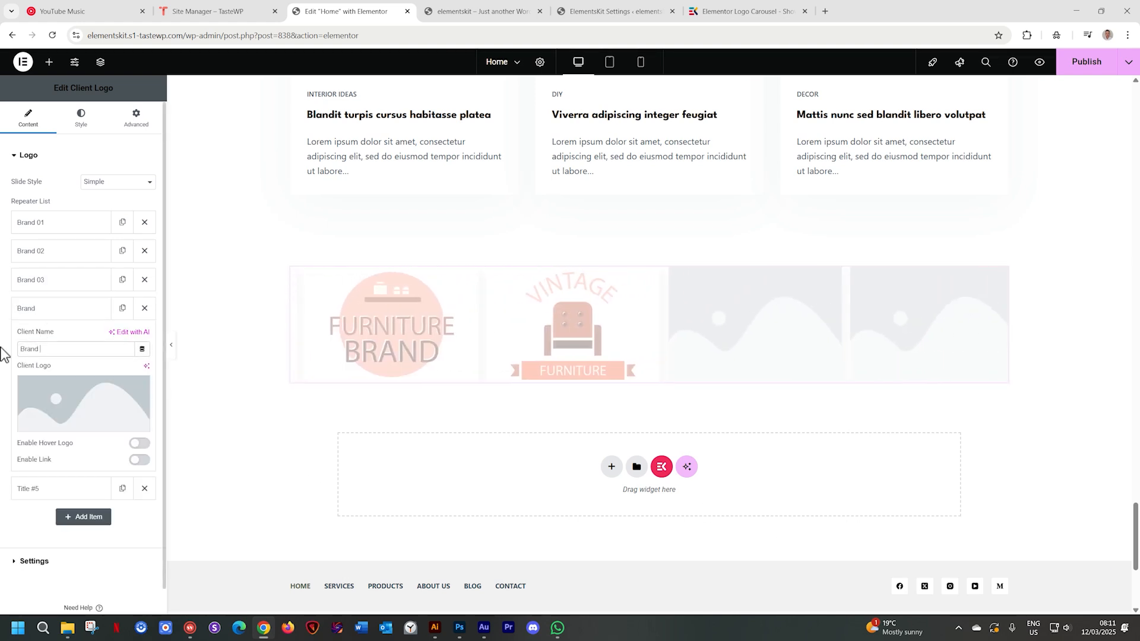
text(04)
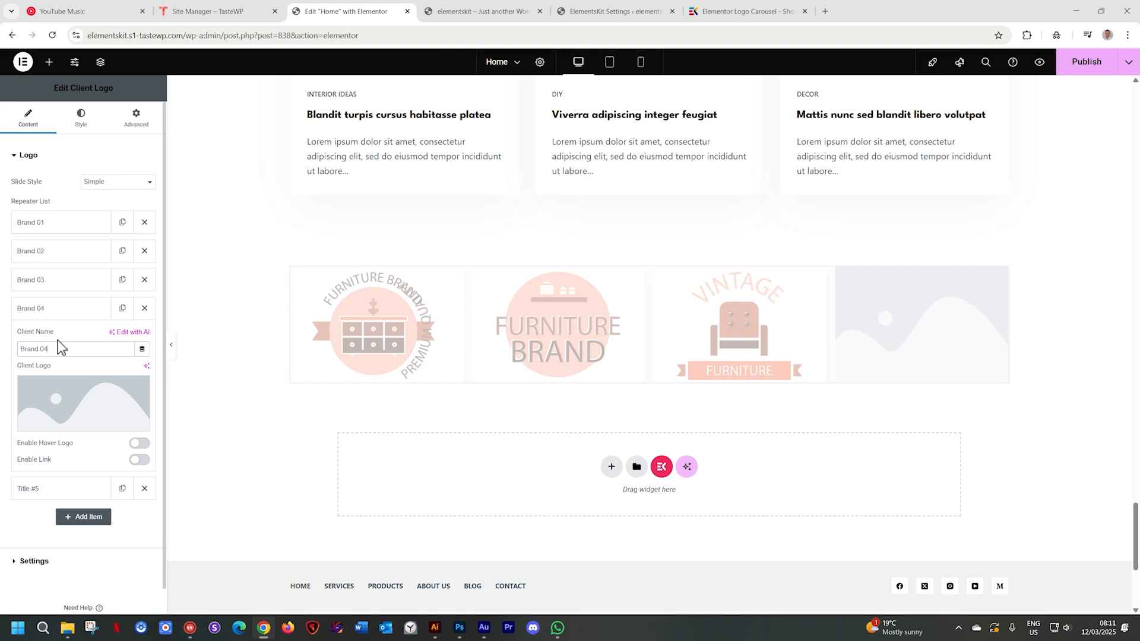
click(65, 407)
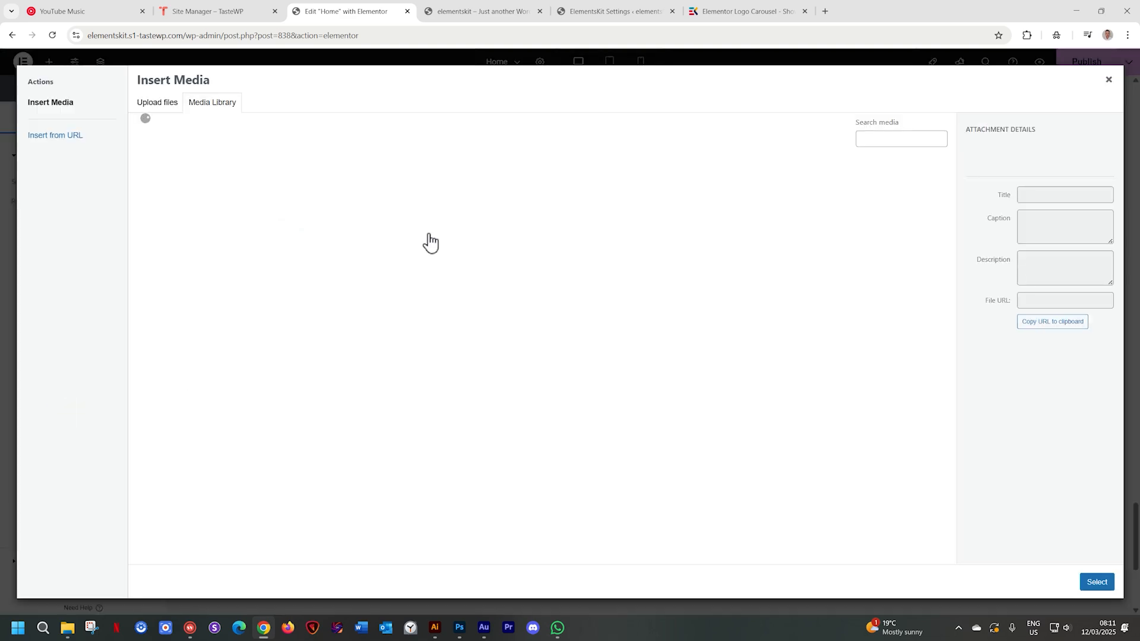
click(326, 202)
click(1095, 584)
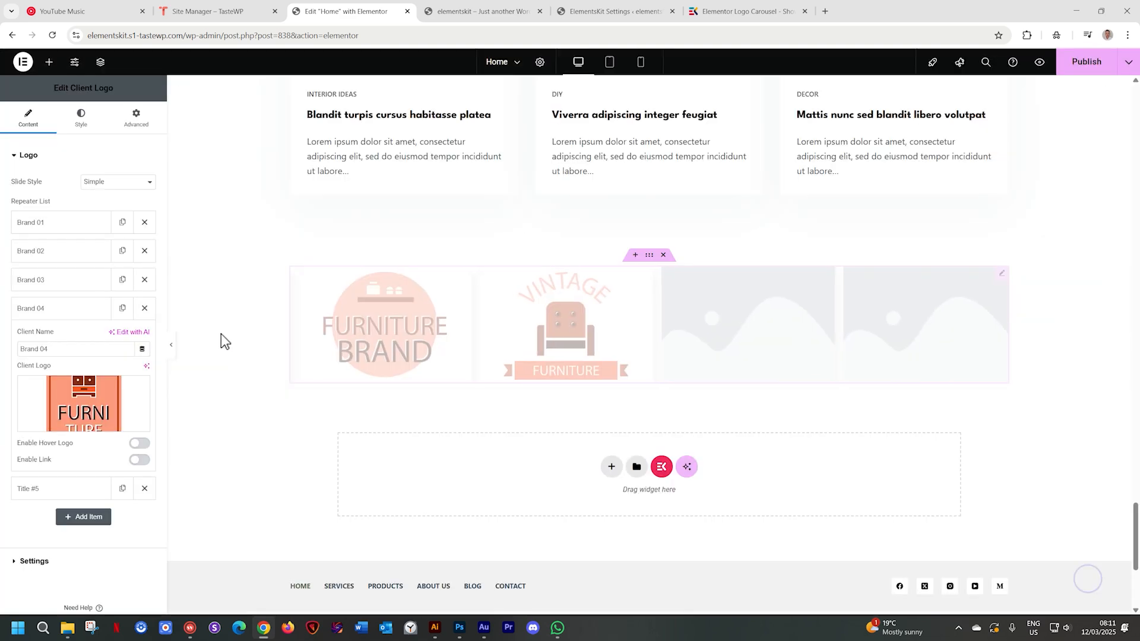
click(76, 303)
Step: Rename the fifth logo item as "Brand 05" and give it the brand-05.png image from the media library
click(42, 342)
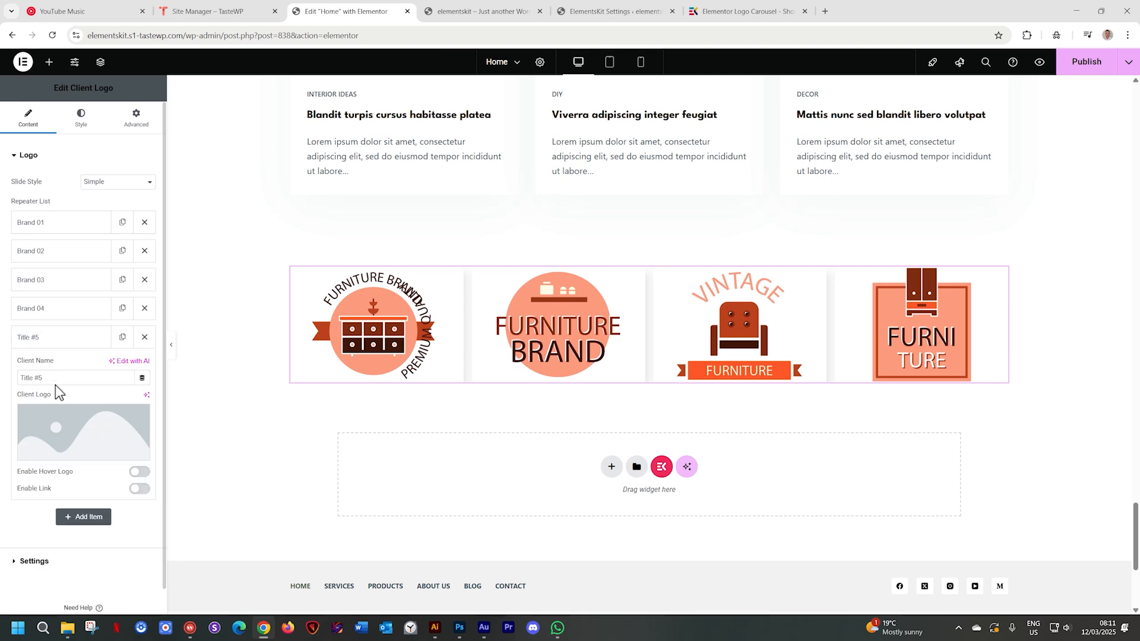
text(Brand 05)
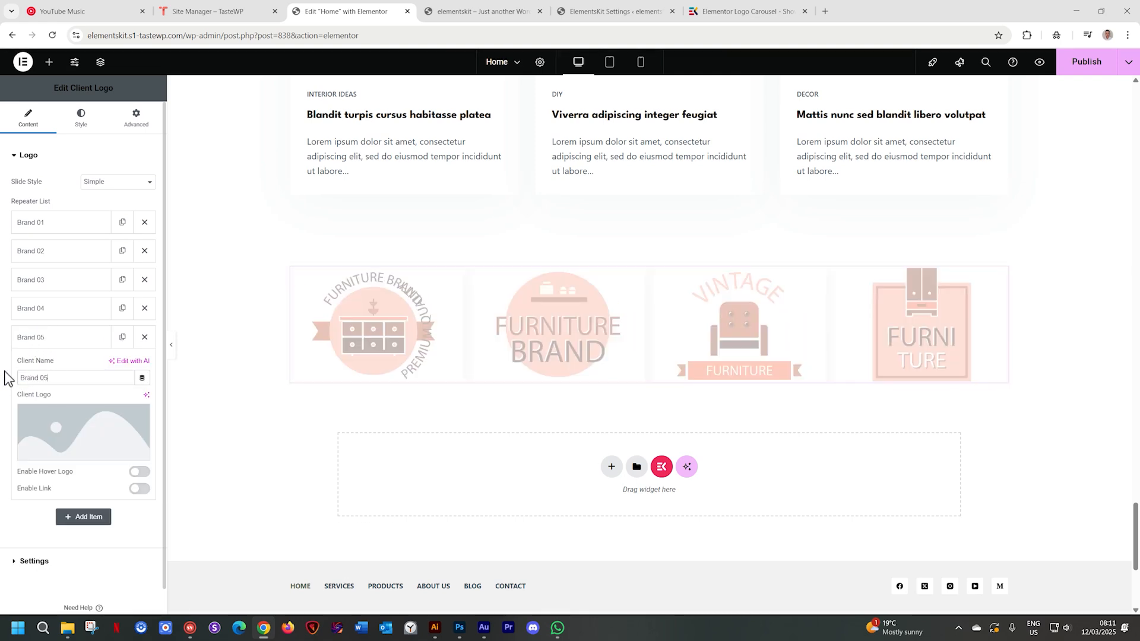
click(61, 438)
click(267, 202)
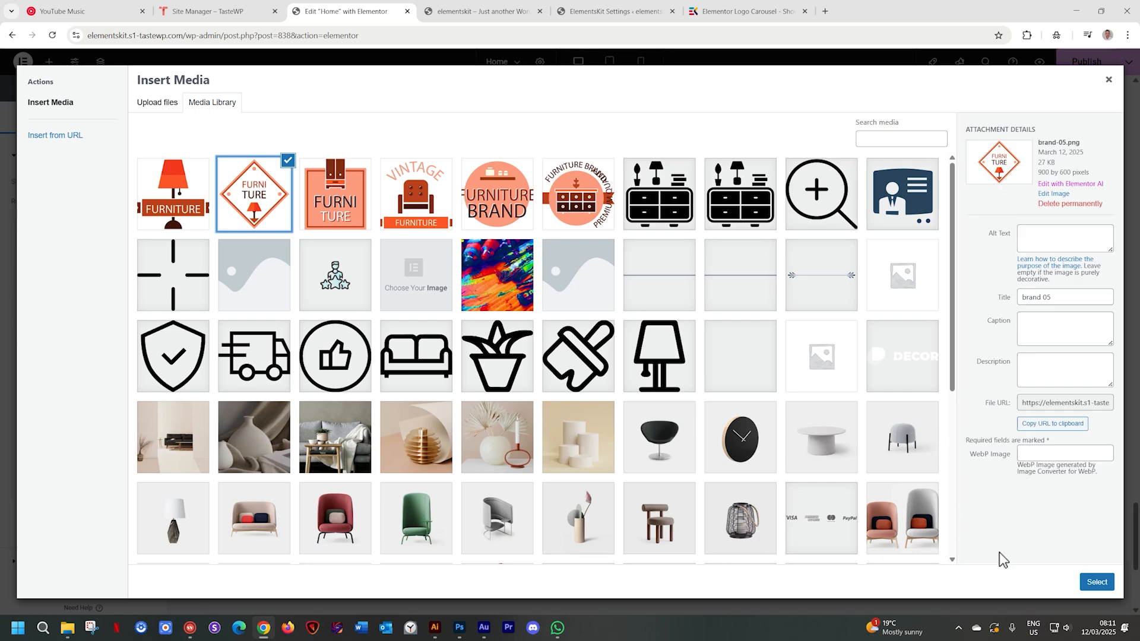
click(1098, 583)
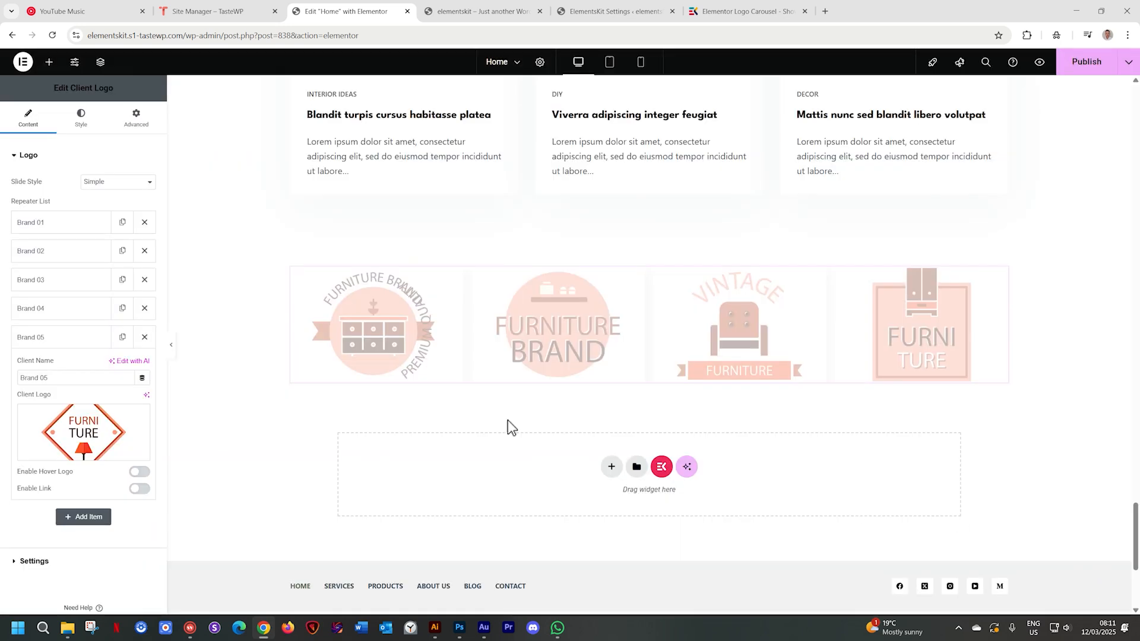
click(36, 337)
Step: Add a sixth logo item named "Brand 06" and give it the brand-06.png image from the media library
click(86, 367)
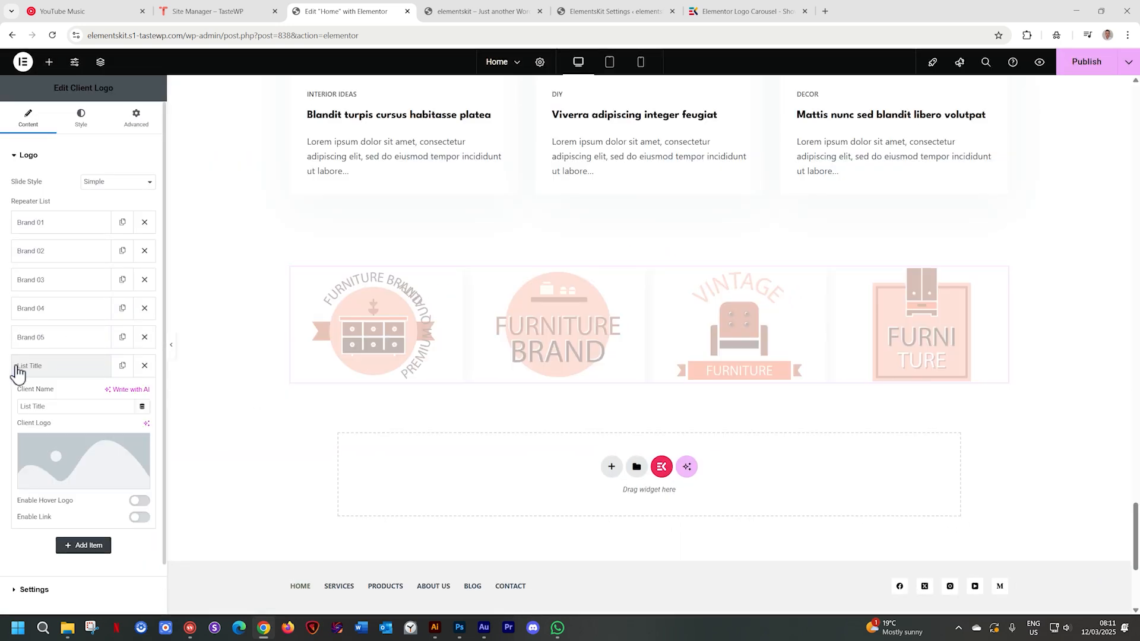
click(55, 371)
click(55, 369)
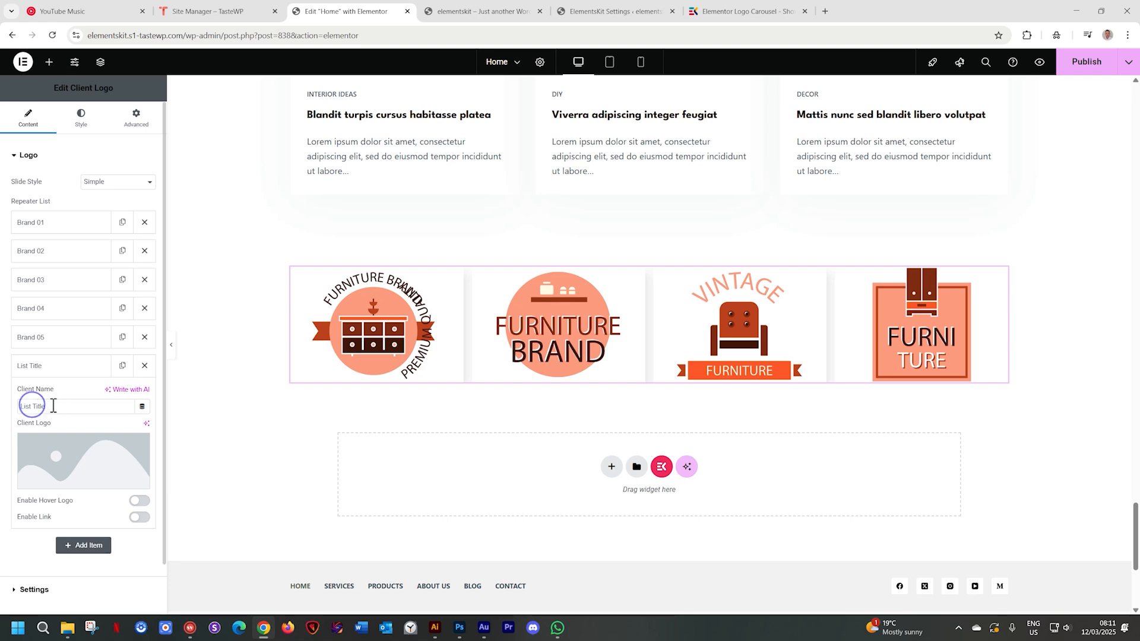
triple_click(32, 406)
text(Brand 06)
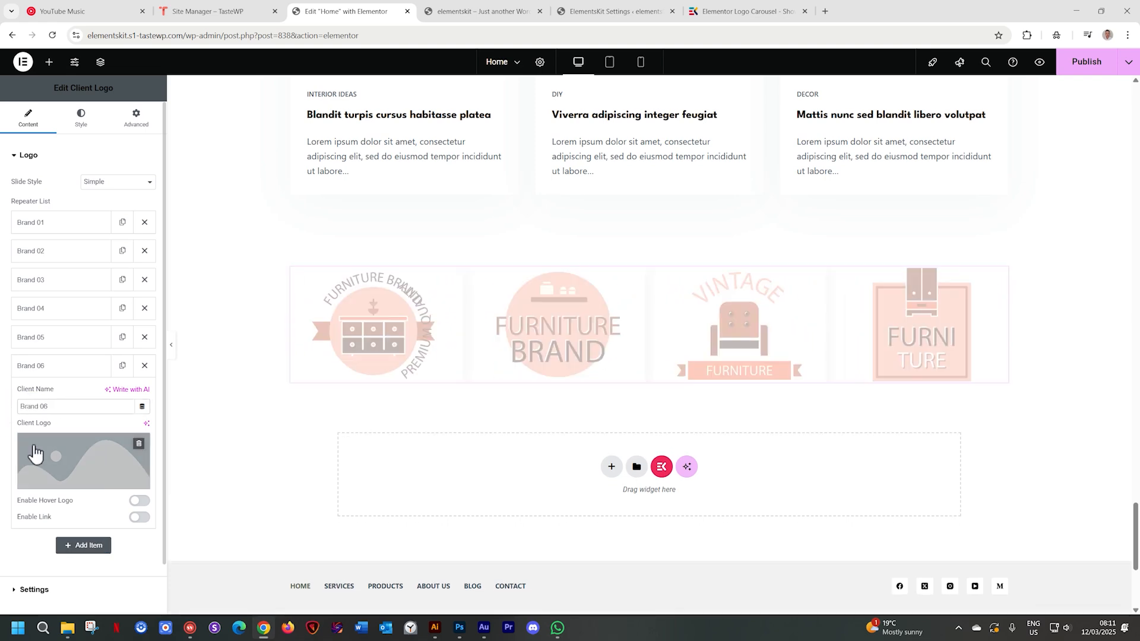
click(55, 454)
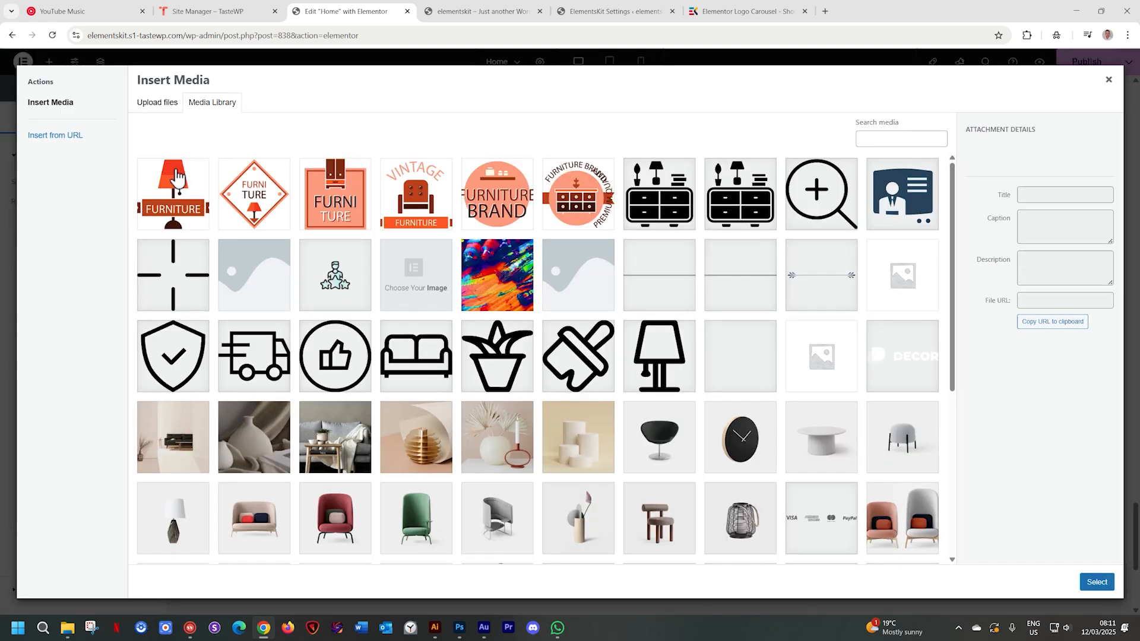
click(176, 169)
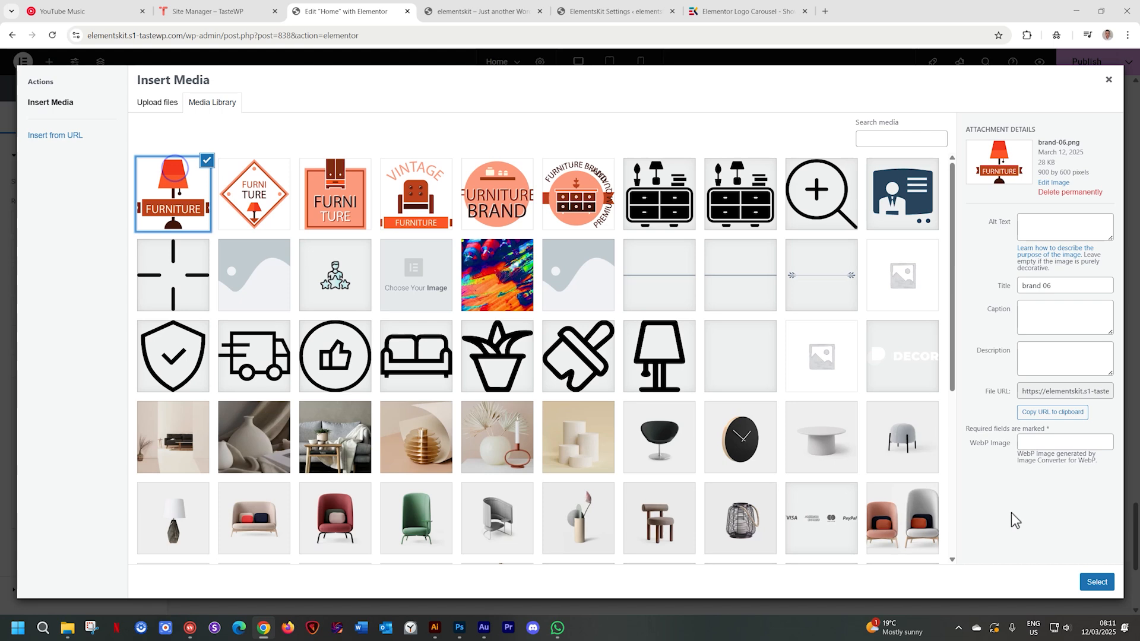
click(1099, 585)
click(54, 367)
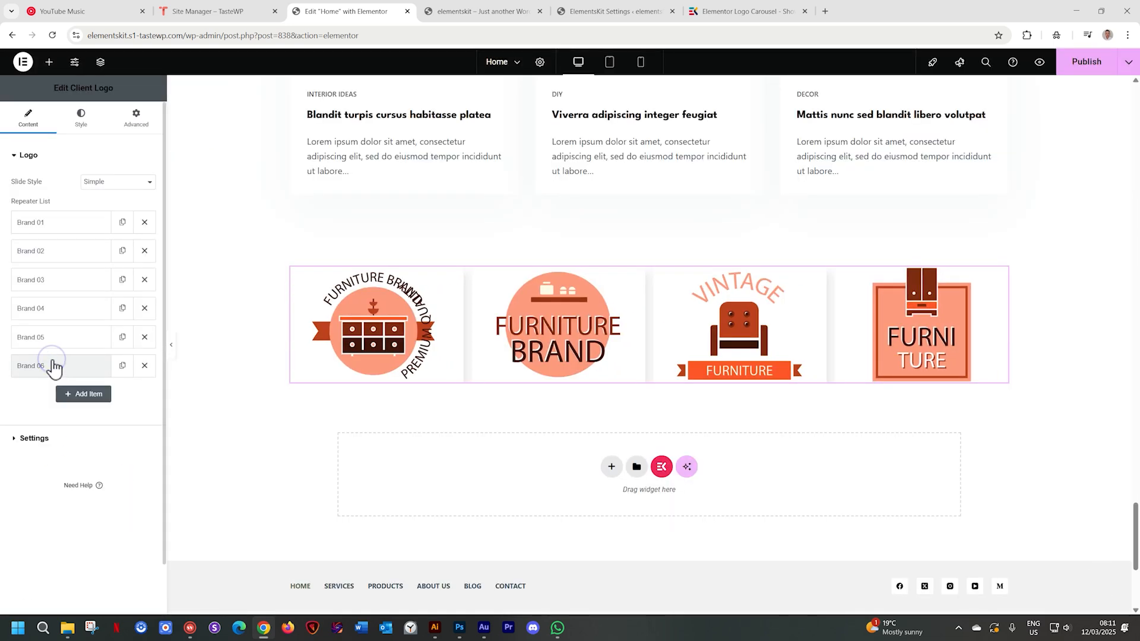
Step: Look over the slide style choices, then try a left-right spacing of 50 for the logo carousel and settle on 14
click(89, 183)
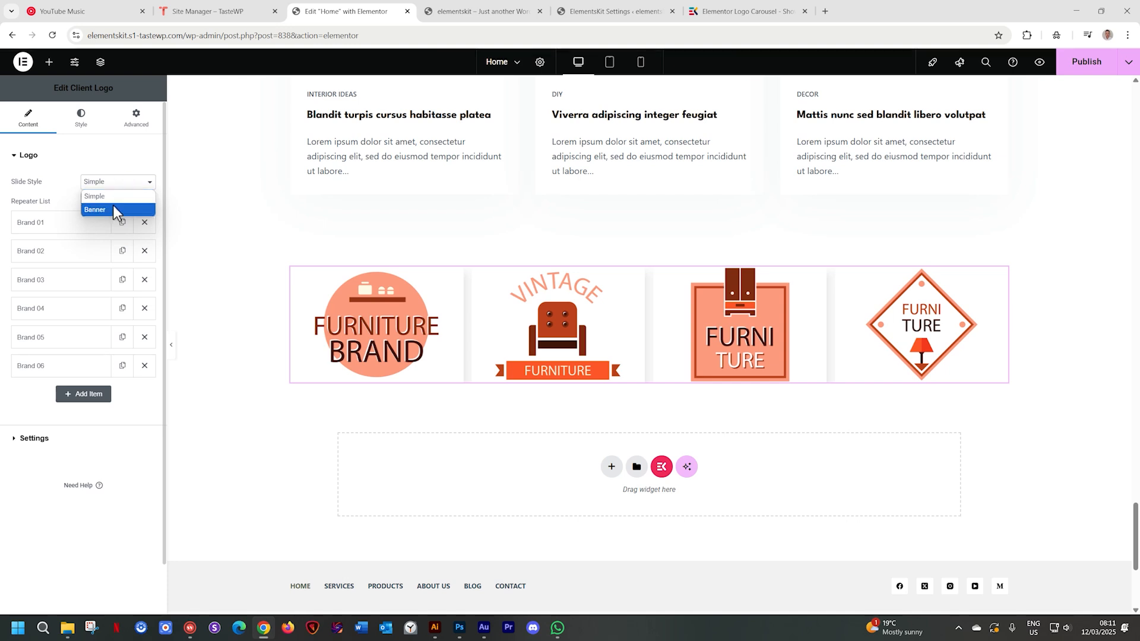
click(113, 209)
click(51, 440)
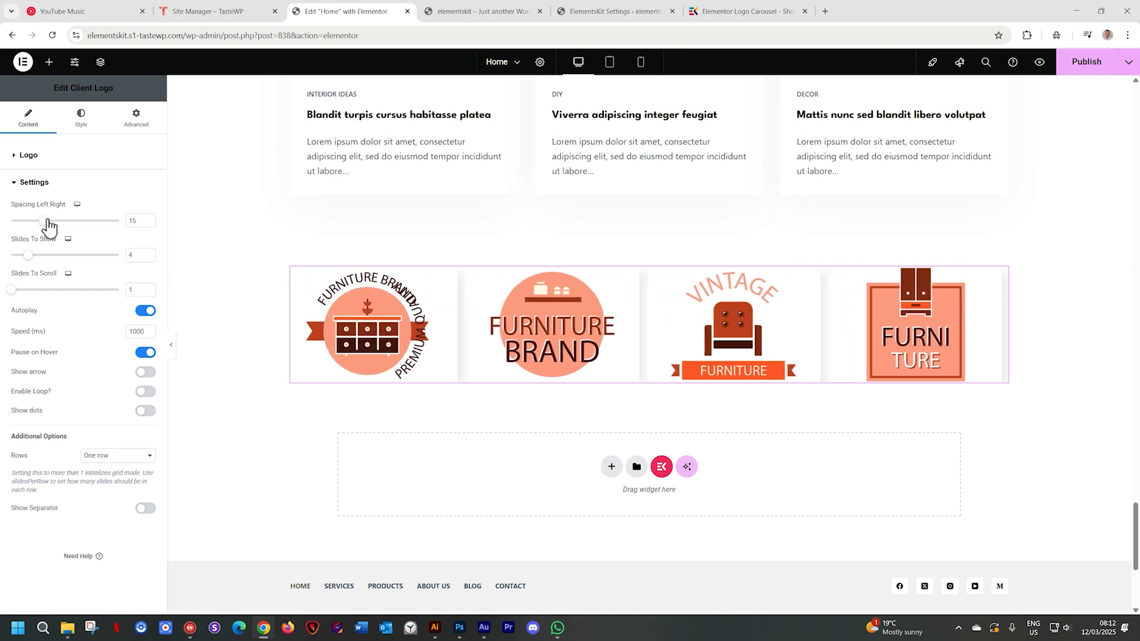
drag(47, 220, 123, 227)
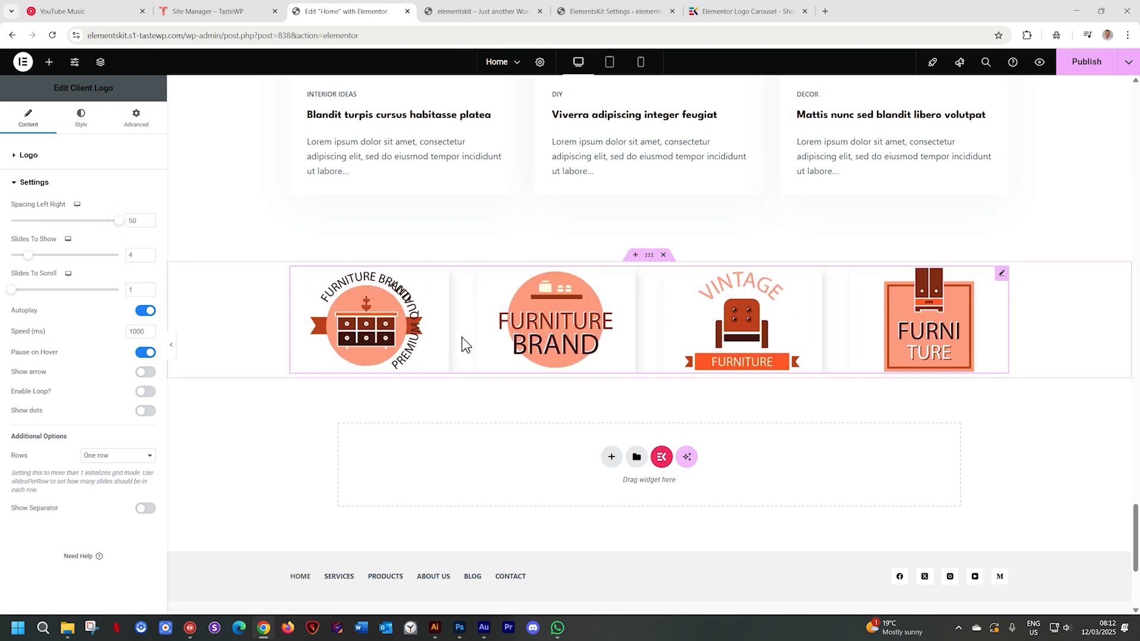
drag(118, 223, 39, 224)
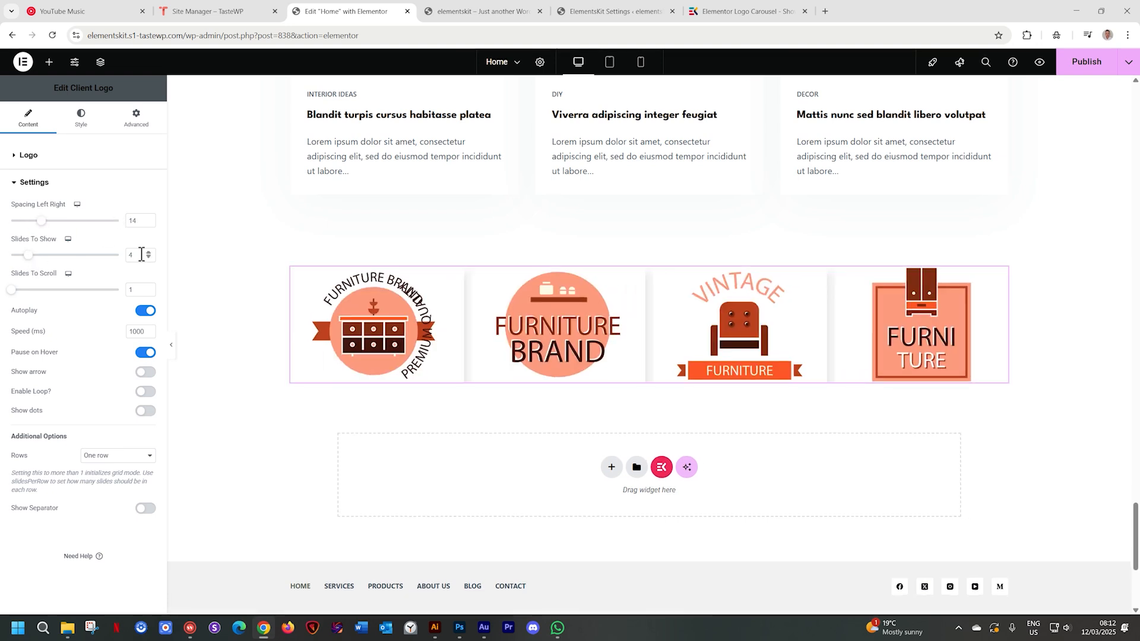
Step: Try the carousel with 5 slides to show and 2 slides to scroll, returning to 4 shown and 1 scrolled
drag(32, 256, 40, 256)
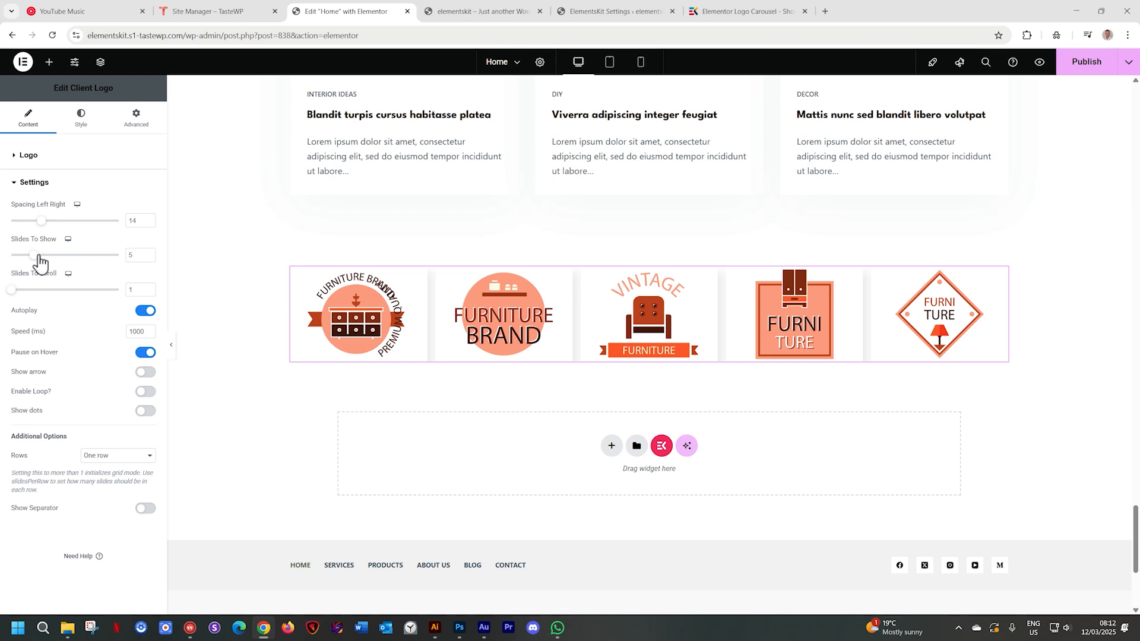
drag(38, 256, 23, 290)
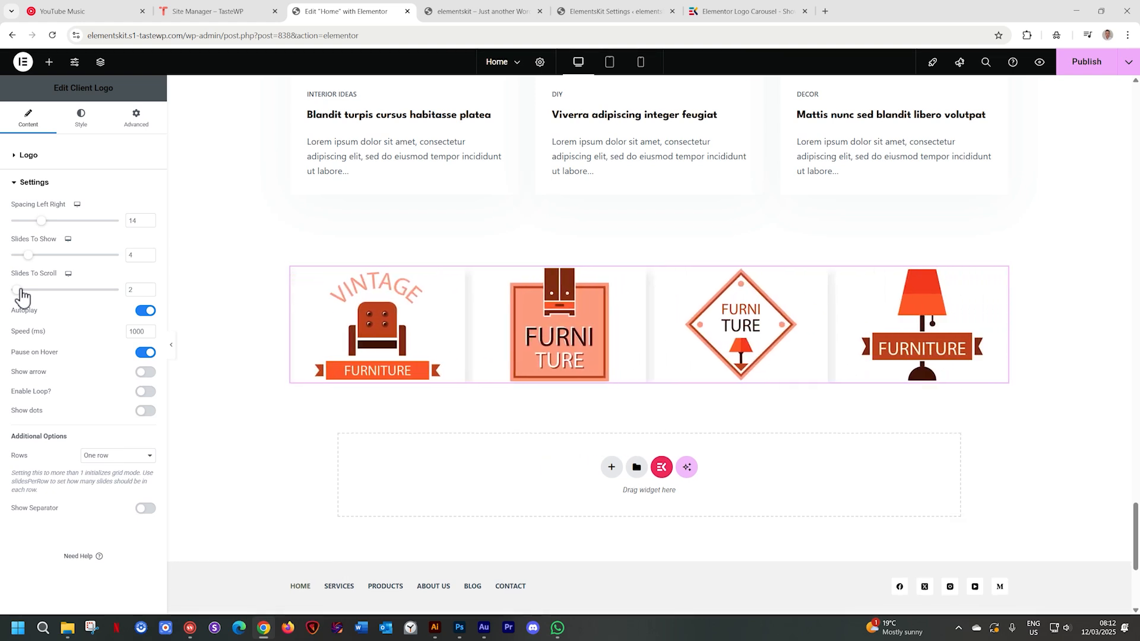
drag(18, 293, 11, 292)
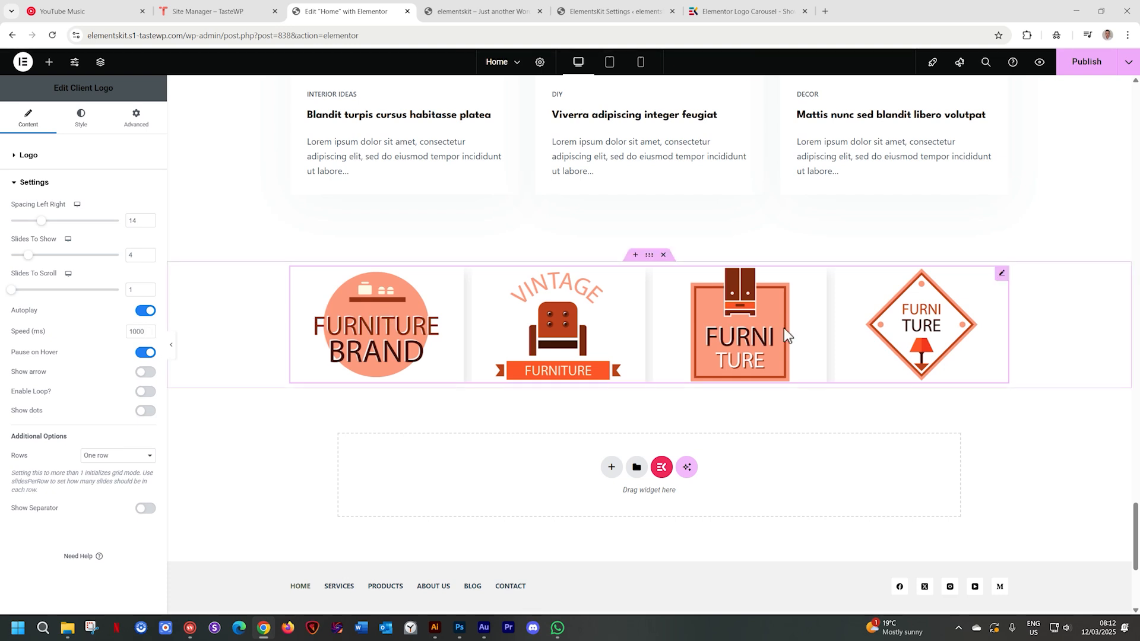
Step: Try showing navigation arrows on the logo carousel and turn them off again
click(146, 373)
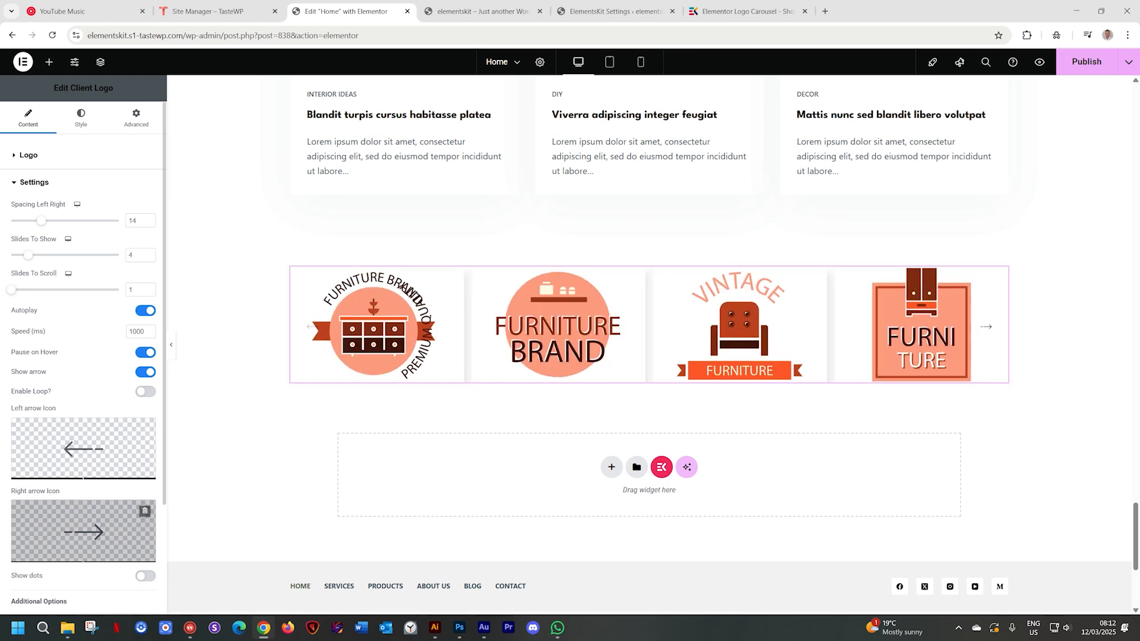
click(145, 373)
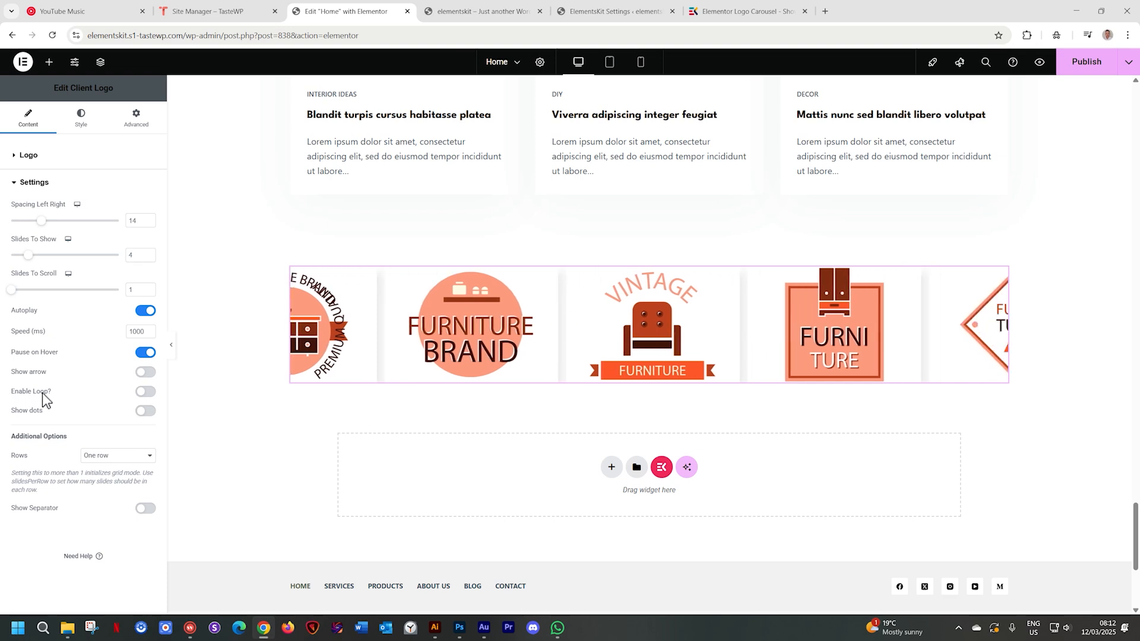
Step: Enable looping on the logo carousel and arrange the logos in two rows with 3 slides to show
click(145, 392)
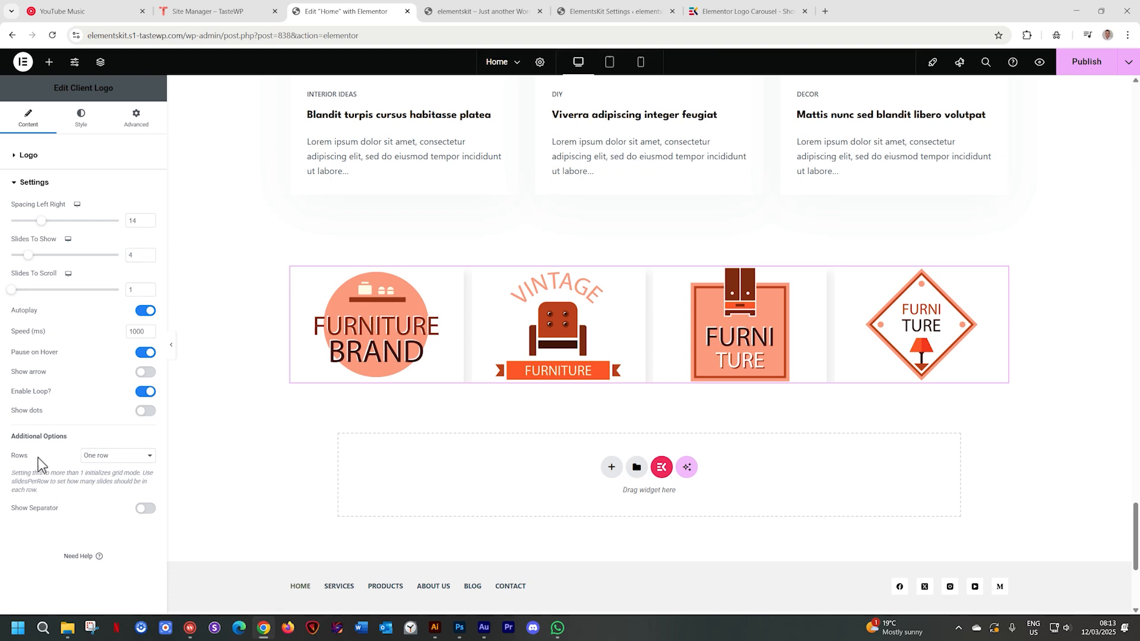
click(91, 457)
click(93, 480)
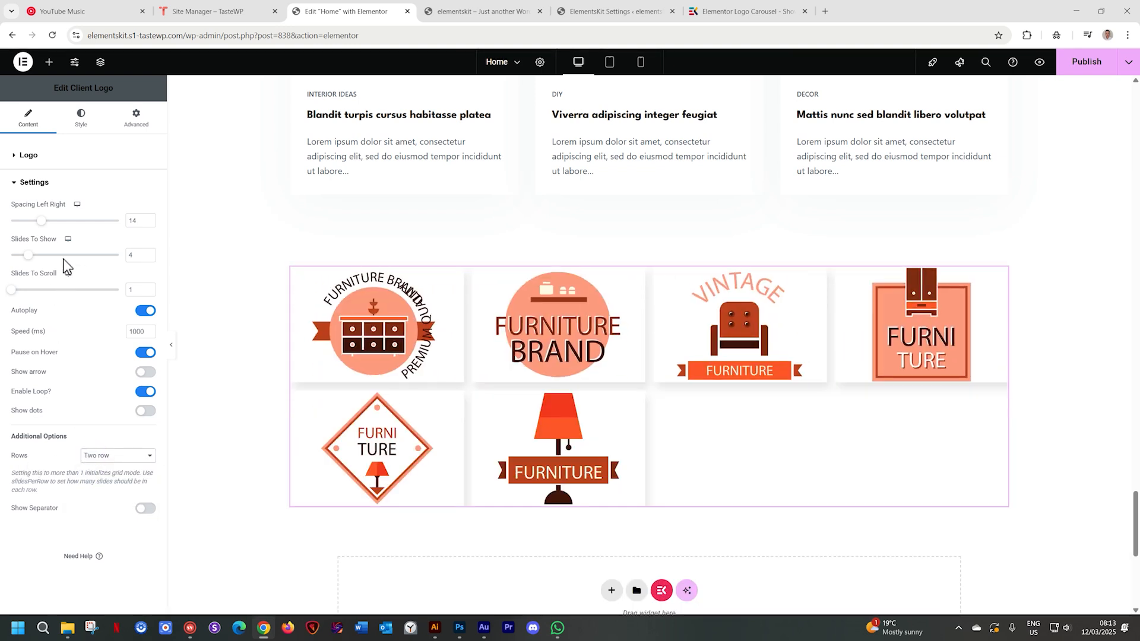
drag(28, 255, 23, 256)
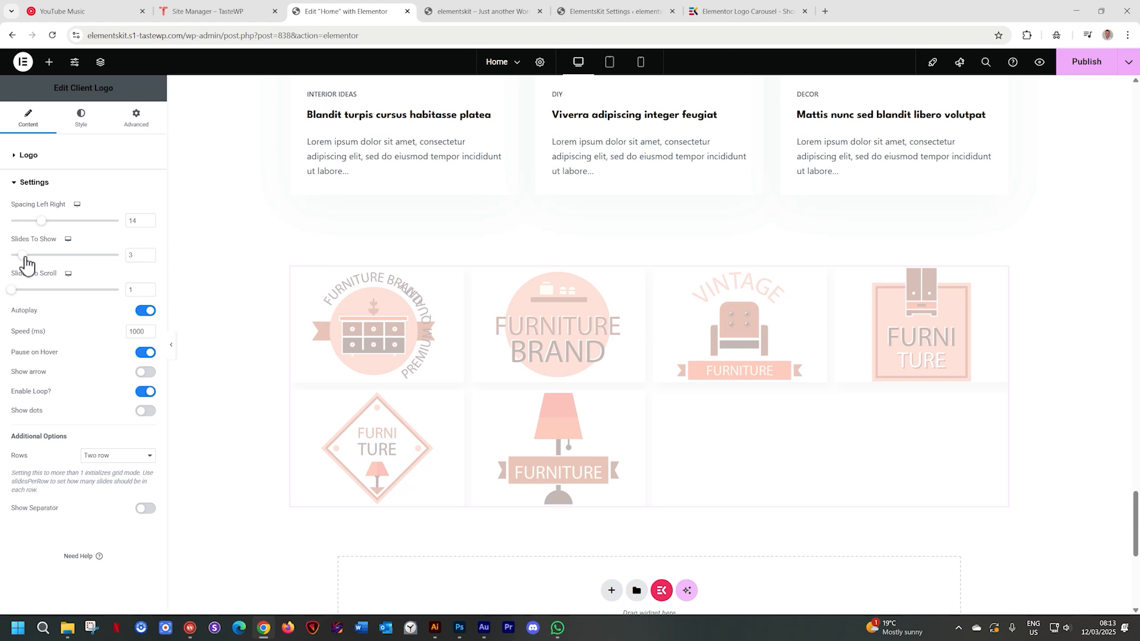
scroll(337, 325, down, 2)
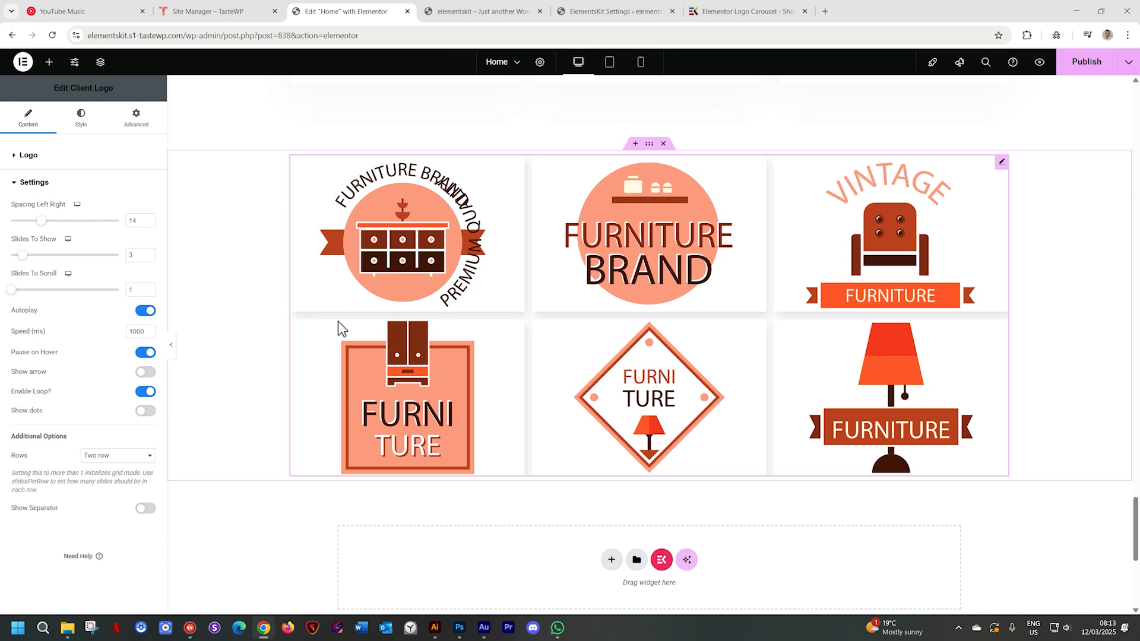
Step: Turn on the separator between the logos and give it a solid red background colour, #EE0E0E
click(148, 509)
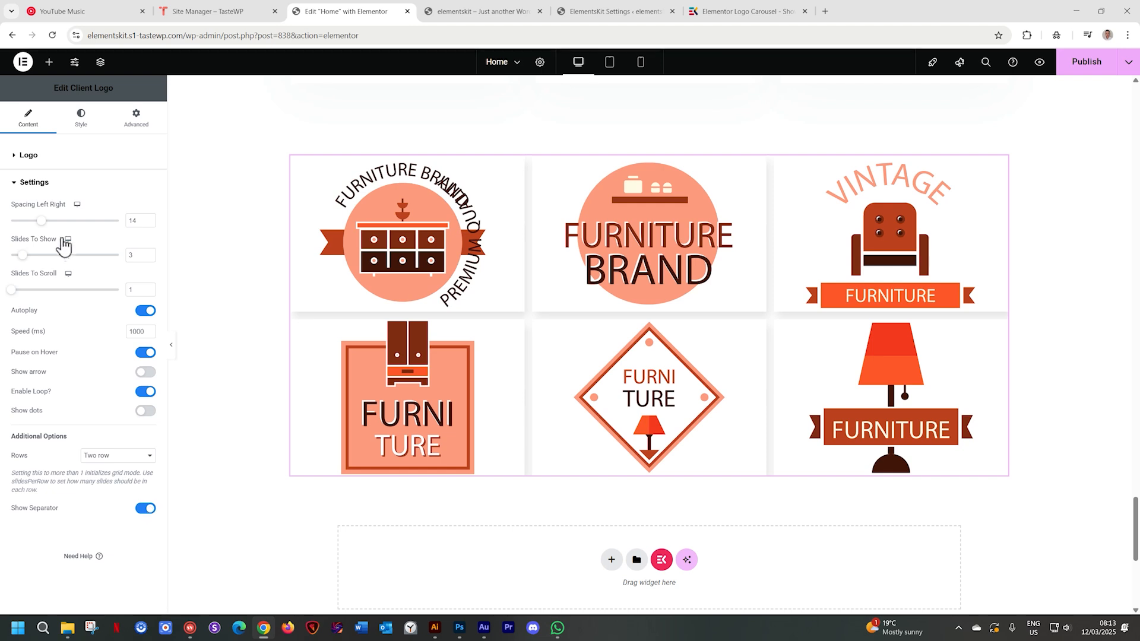
click(83, 128)
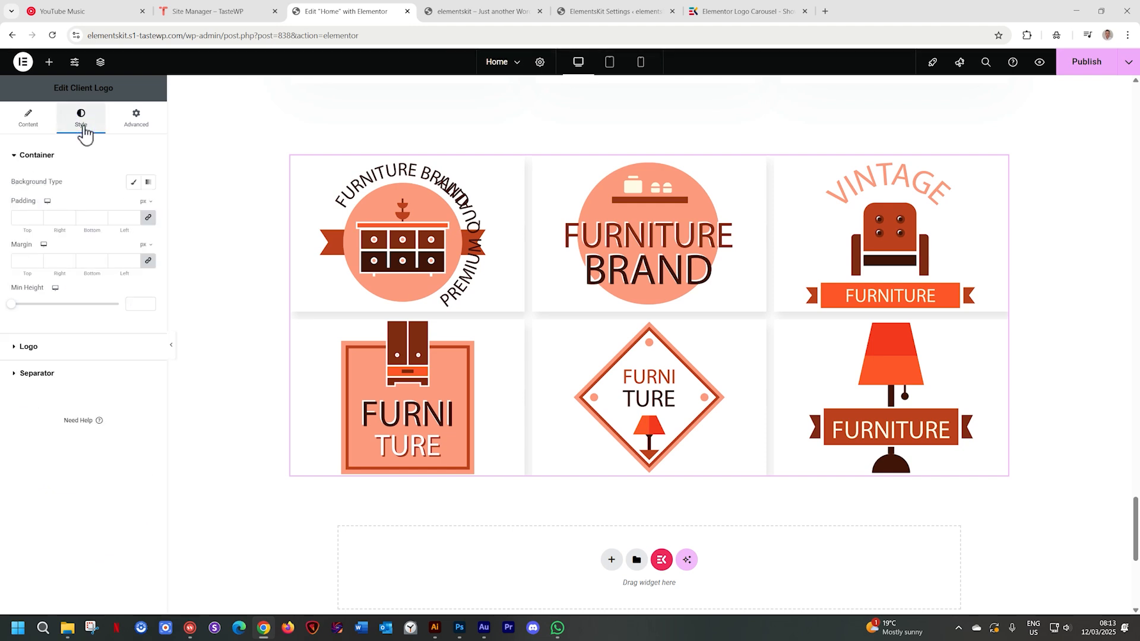
click(37, 373)
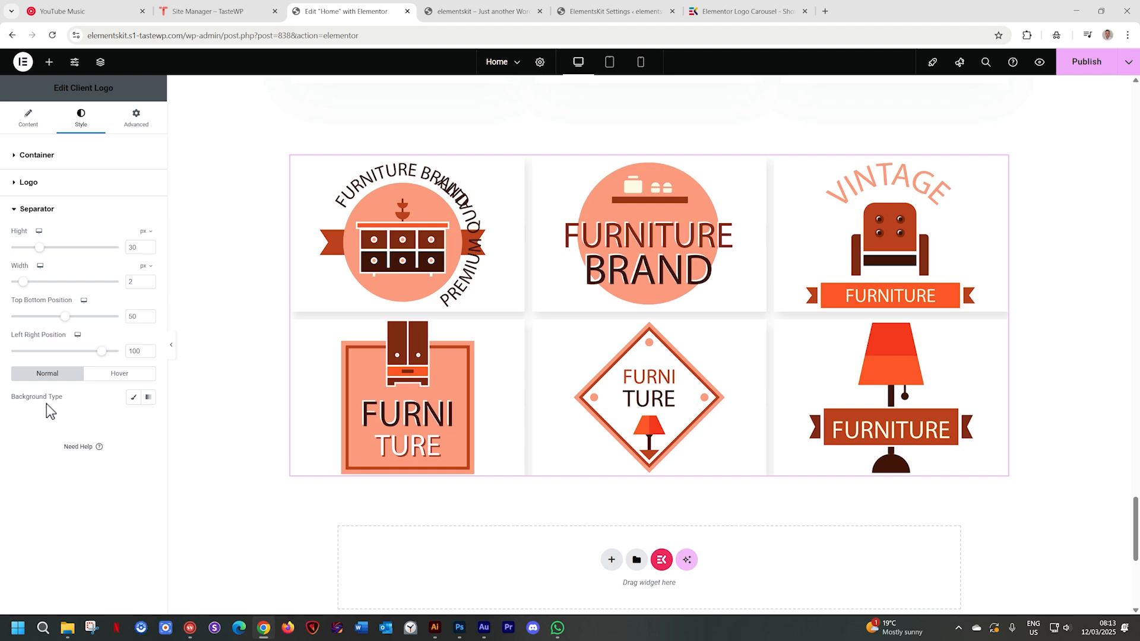
click(135, 401)
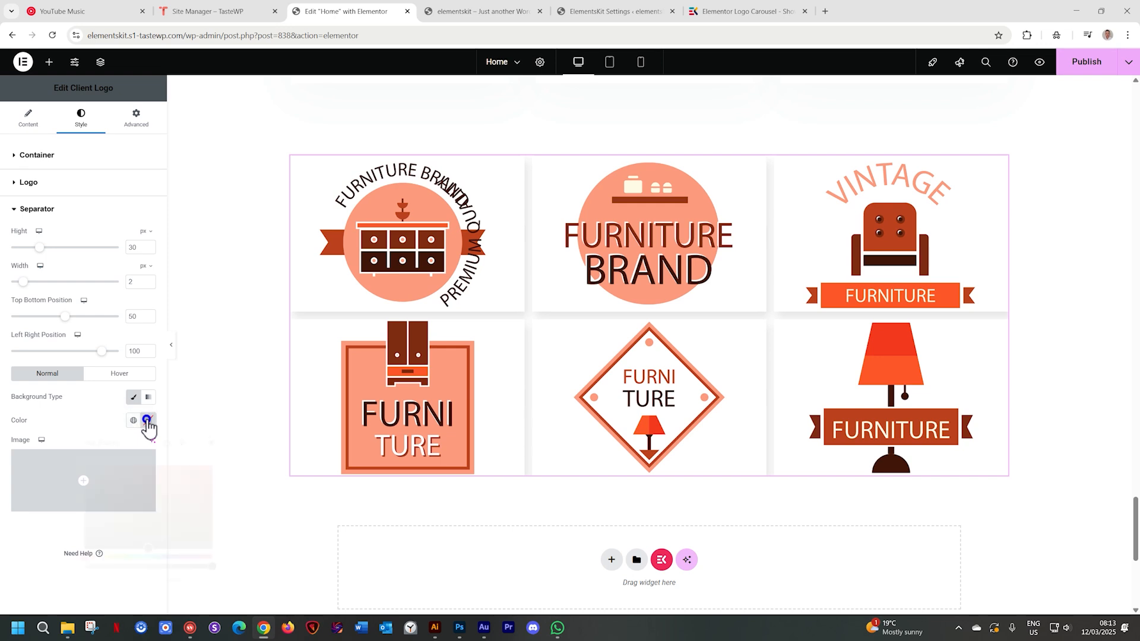
click(148, 421)
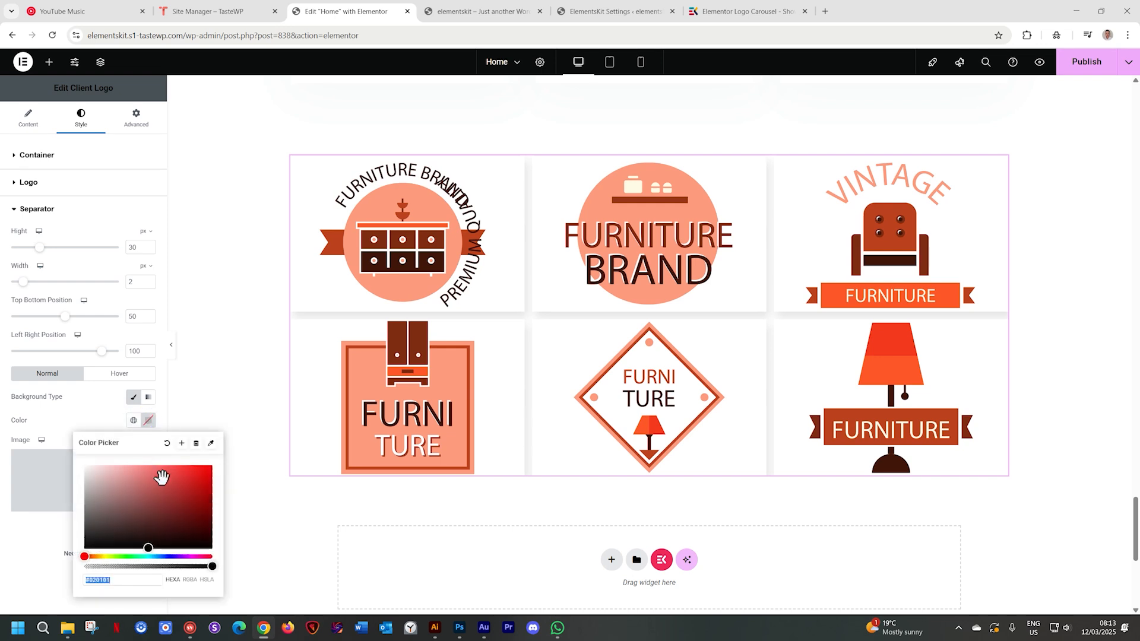
click(224, 429)
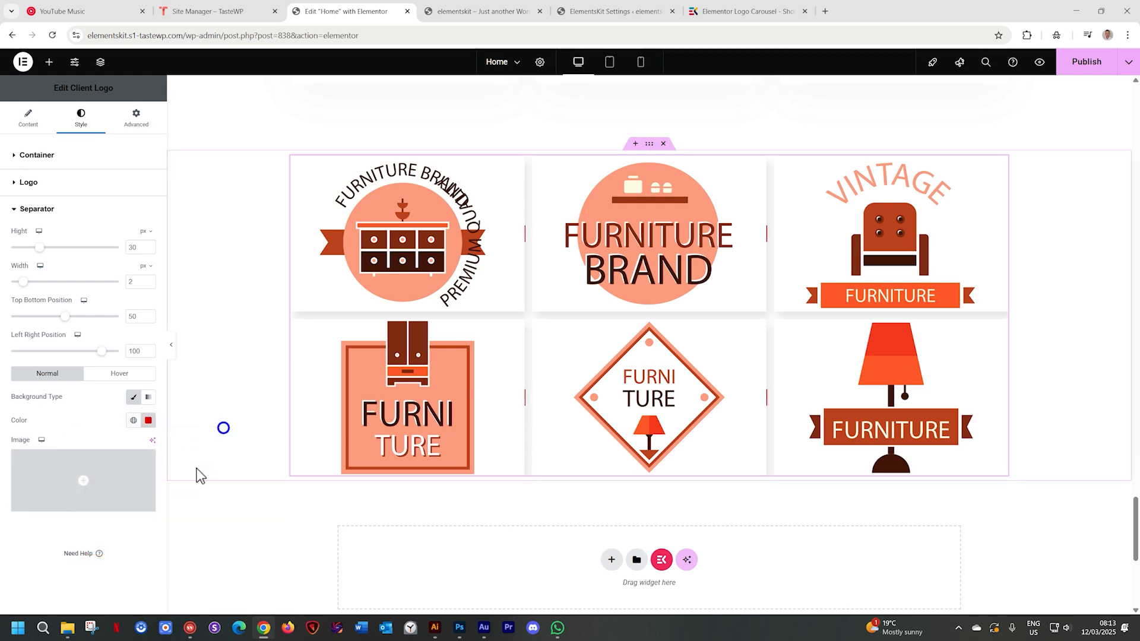
click(148, 420)
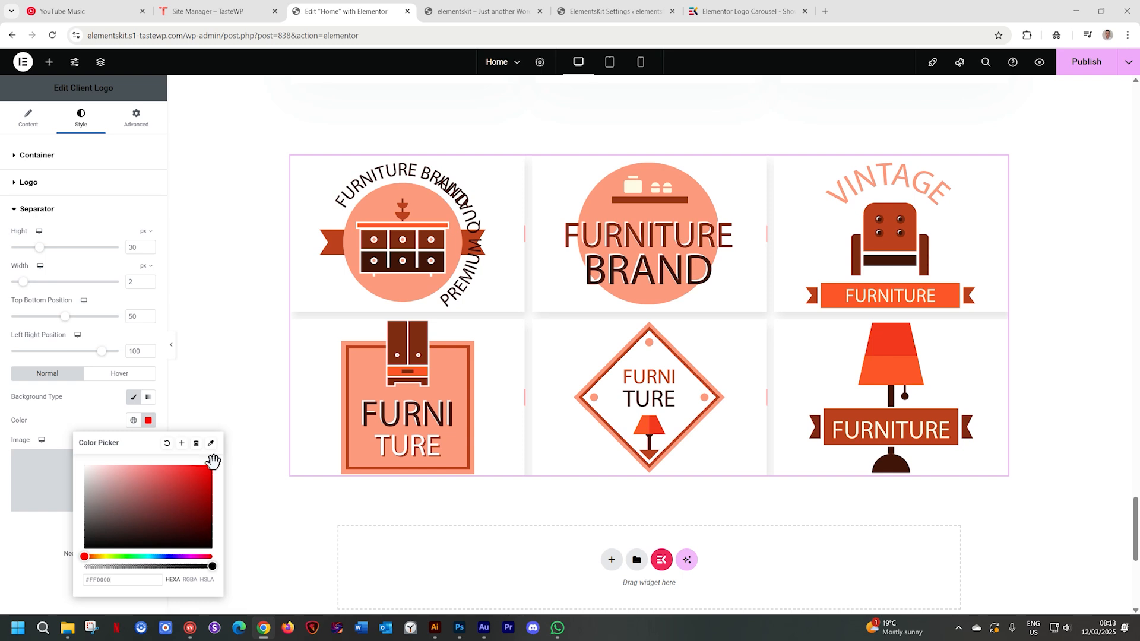
drag(212, 464, 205, 472)
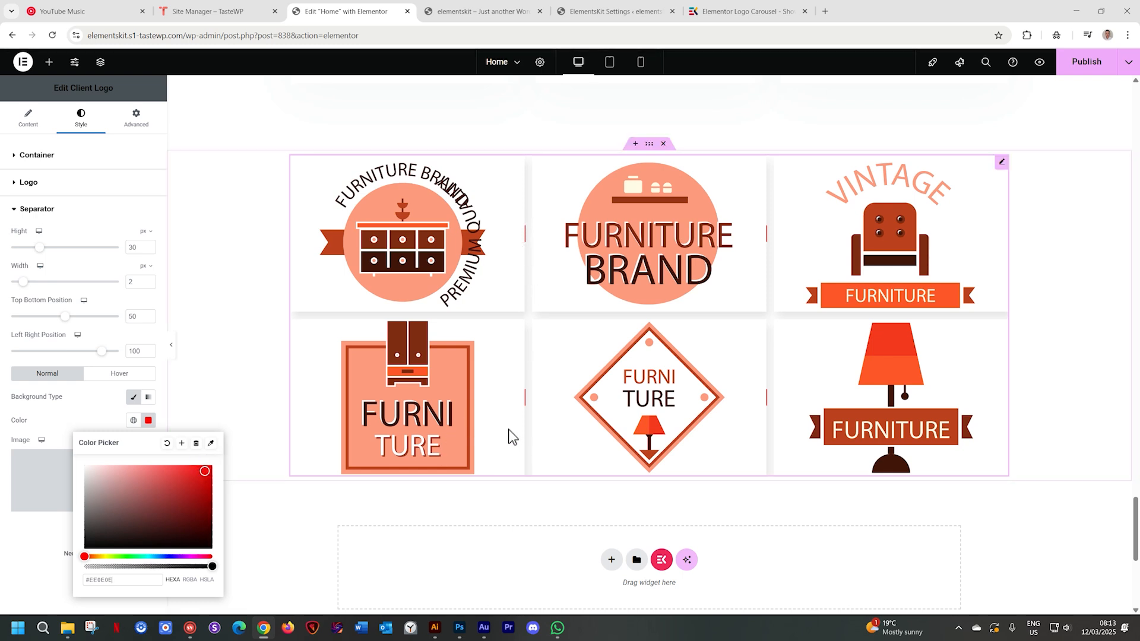
click(90, 401)
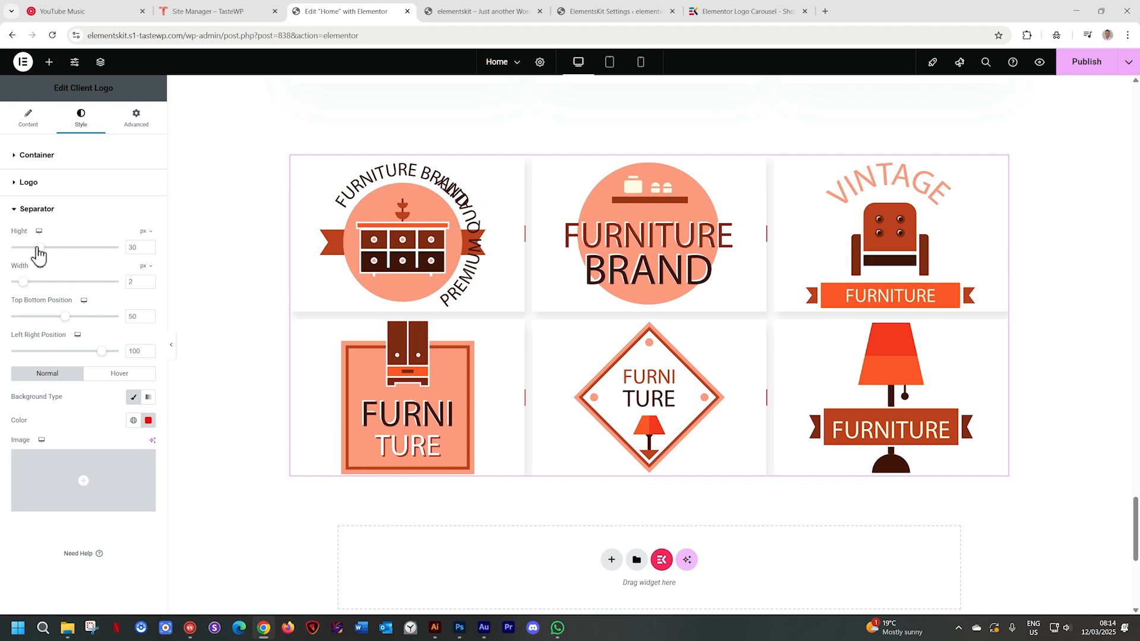
Step: Switch the separator height to percent, try 64, and settle on 100 %
drag(38, 249, 114, 250)
click(145, 231)
click(144, 247)
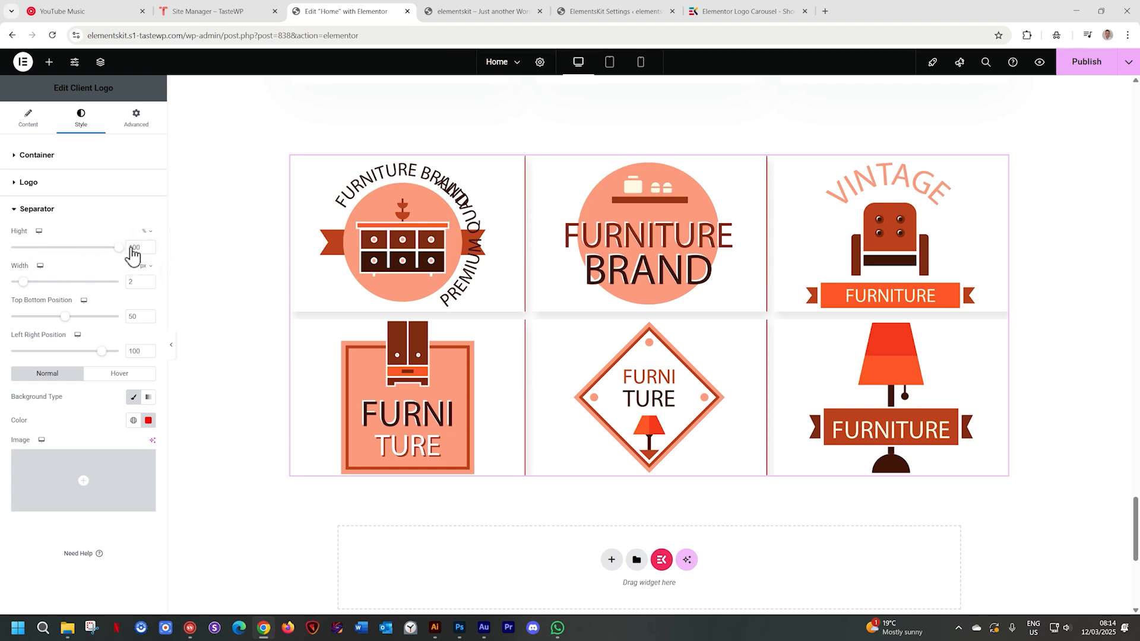
click(78, 247)
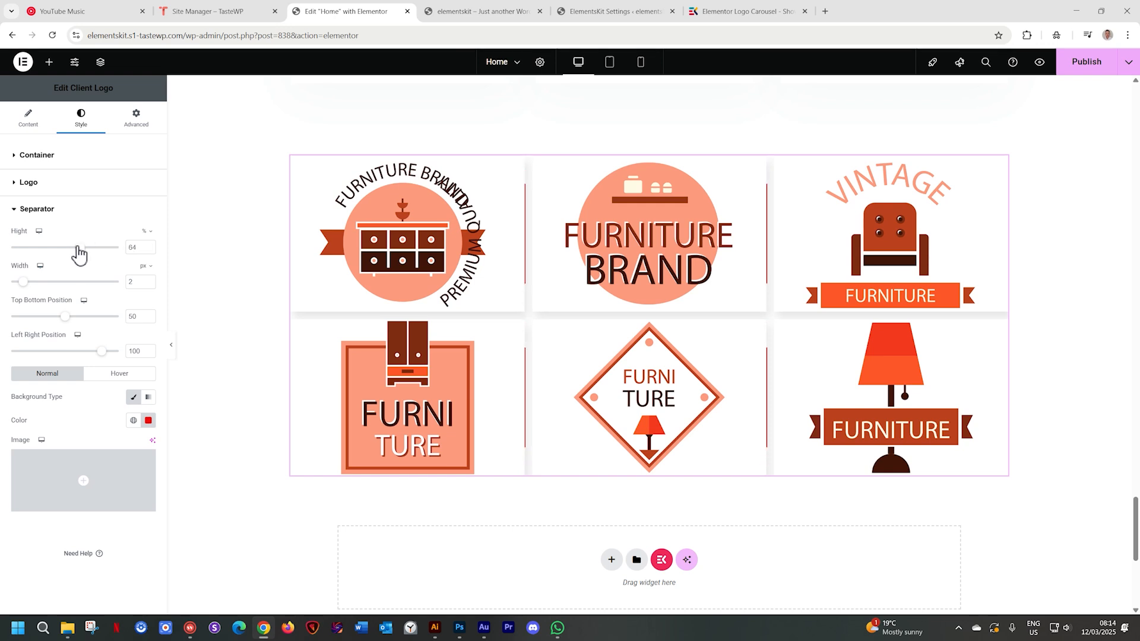
drag(79, 249, 122, 247)
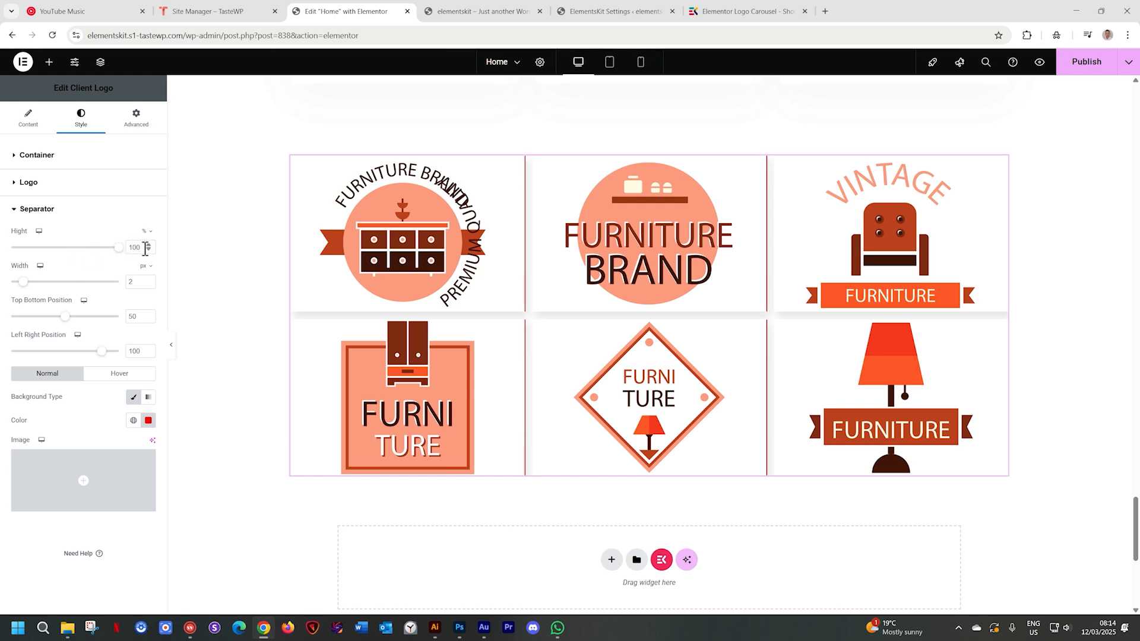
Step: Try separator widths of 10 px and 38 % with a top-bottom position of -10, then settle on a 4 px width
drag(22, 282, 119, 281)
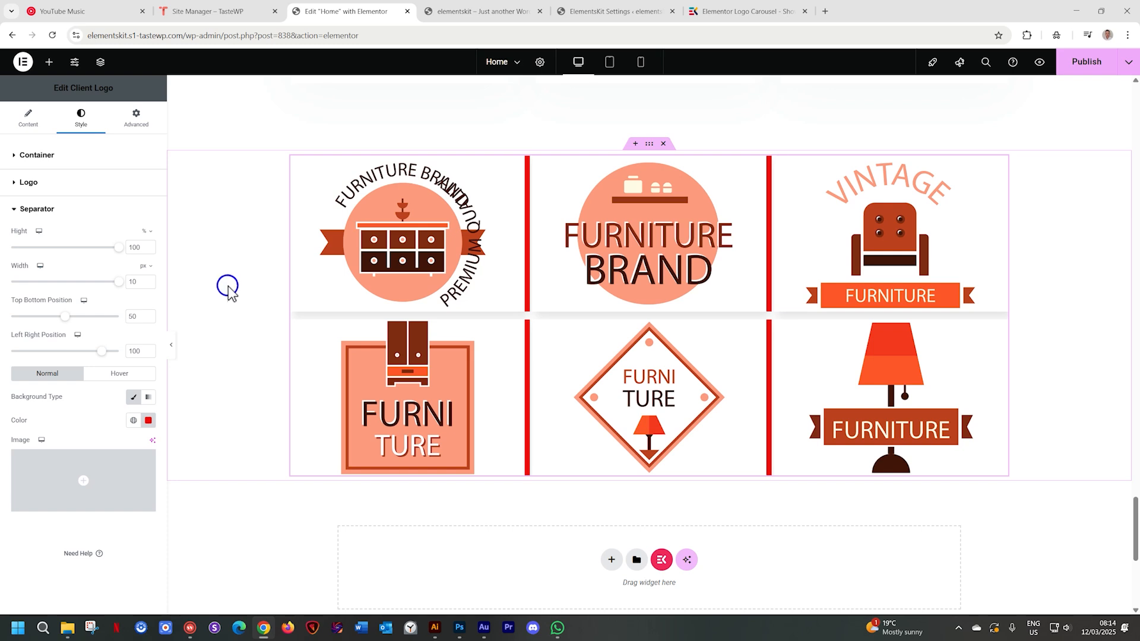
click(145, 267)
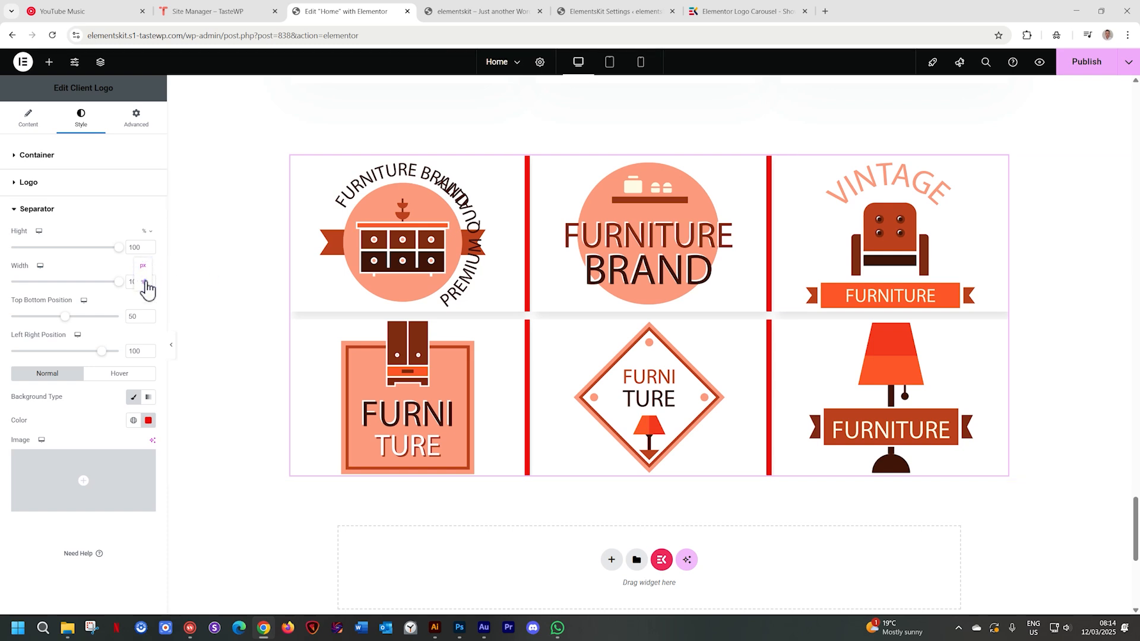
click(145, 283)
drag(18, 289, 50, 289)
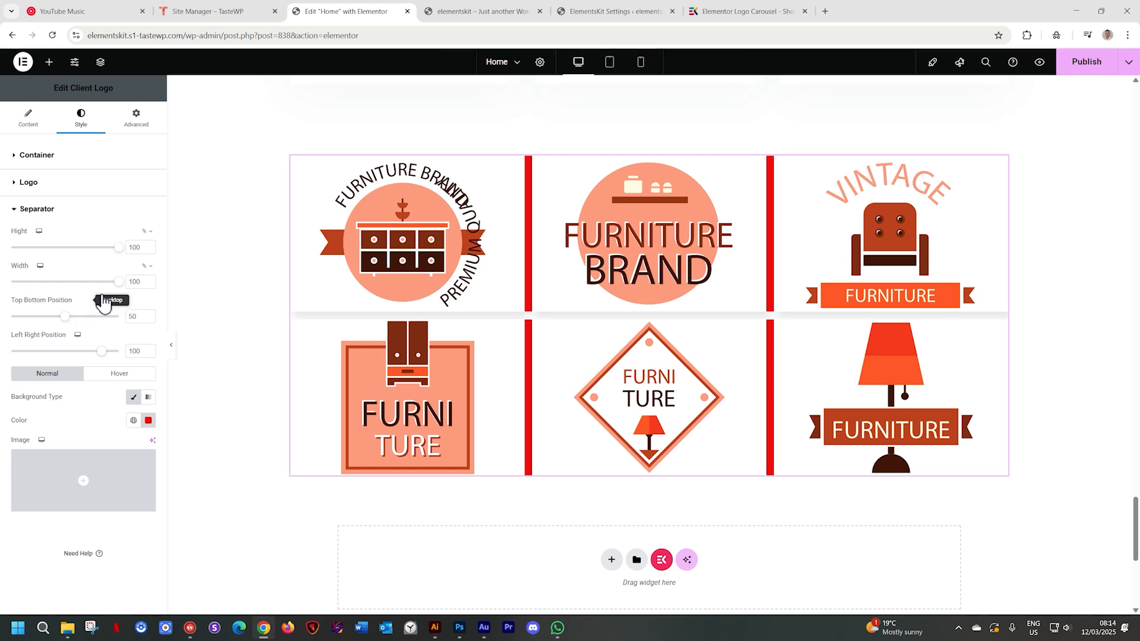
drag(101, 283, 7, 325)
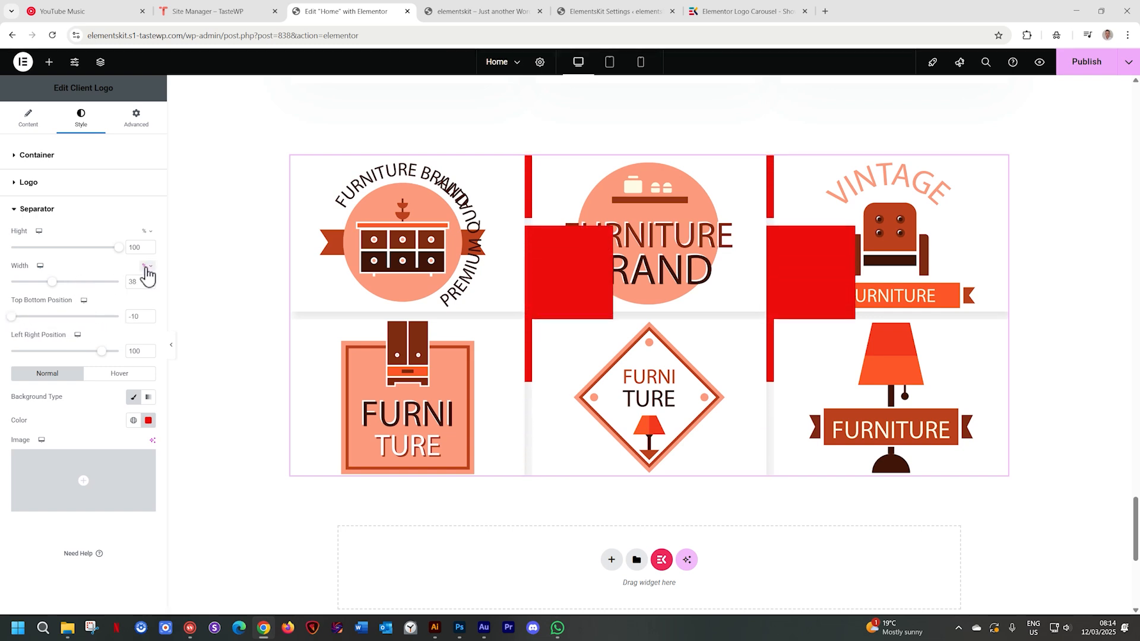
click(144, 266)
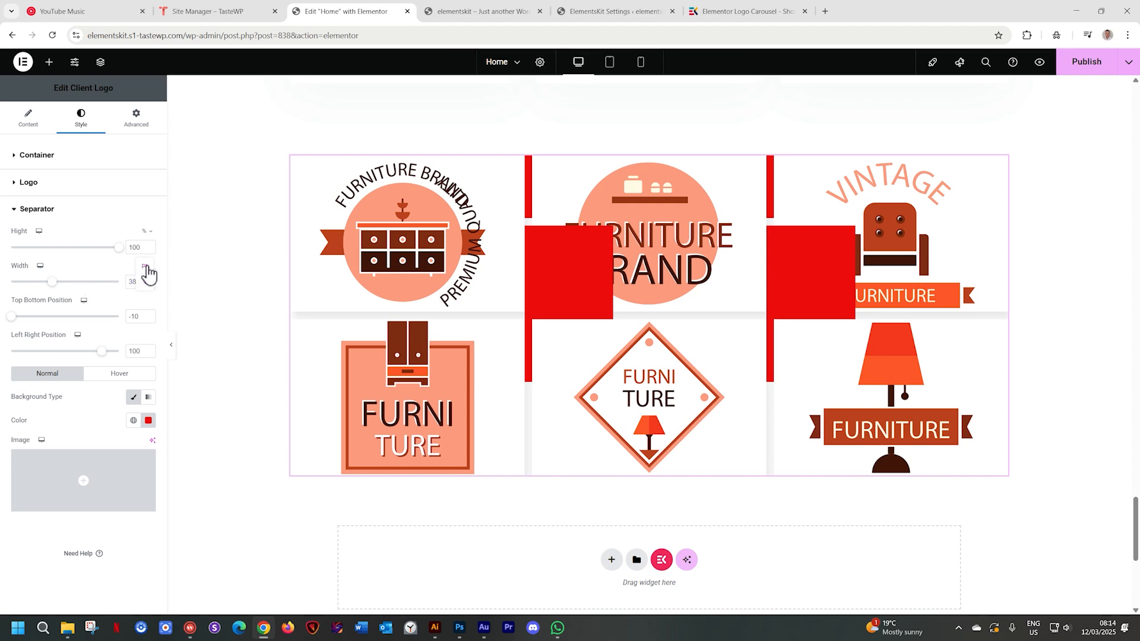
click(145, 266)
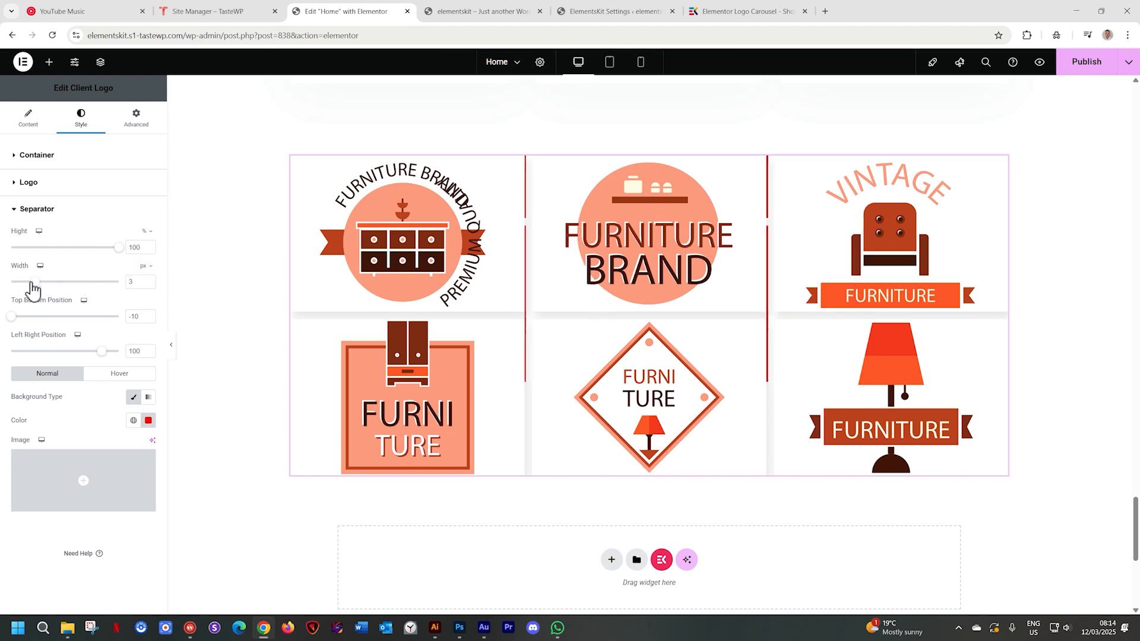
drag(32, 284, 46, 282)
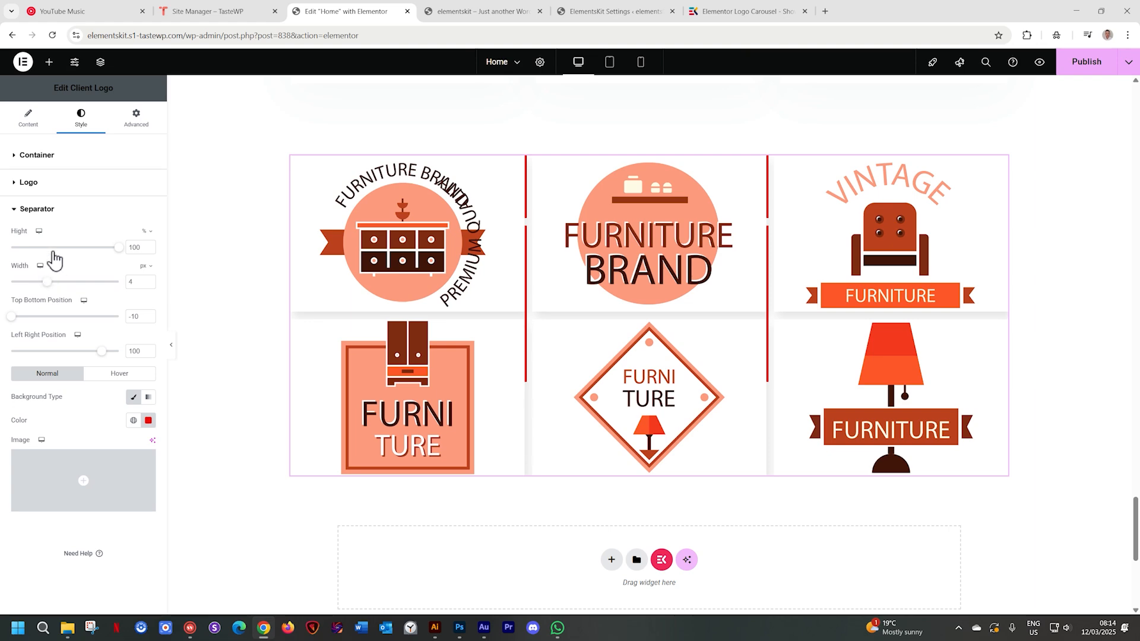
Step: Return the logo carousel to a single row
click(17, 131)
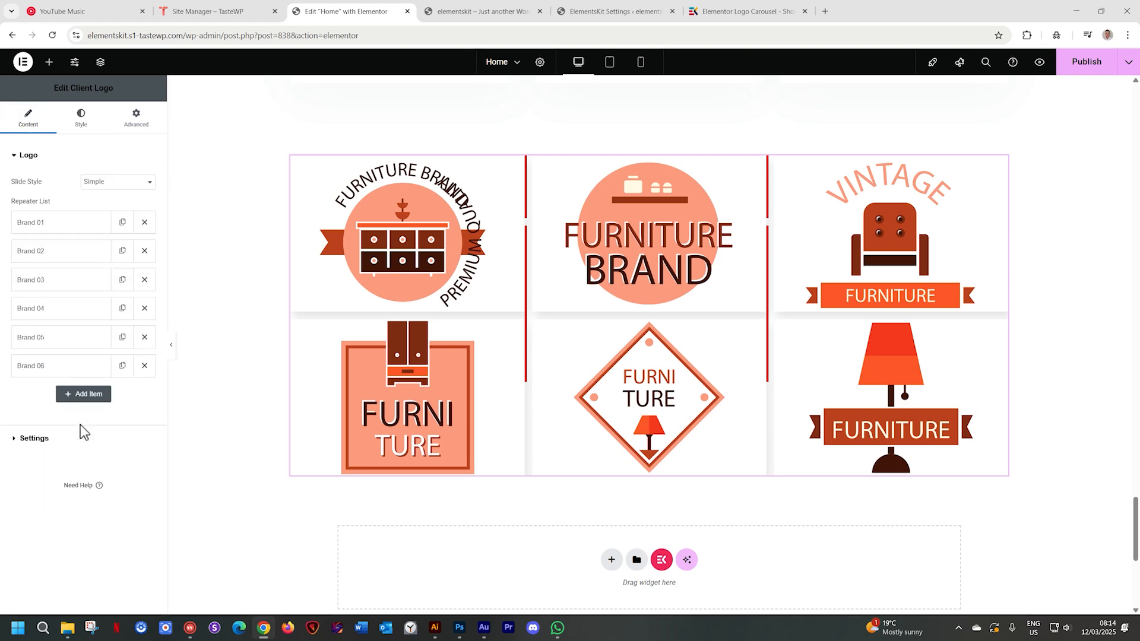
click(57, 443)
click(115, 458)
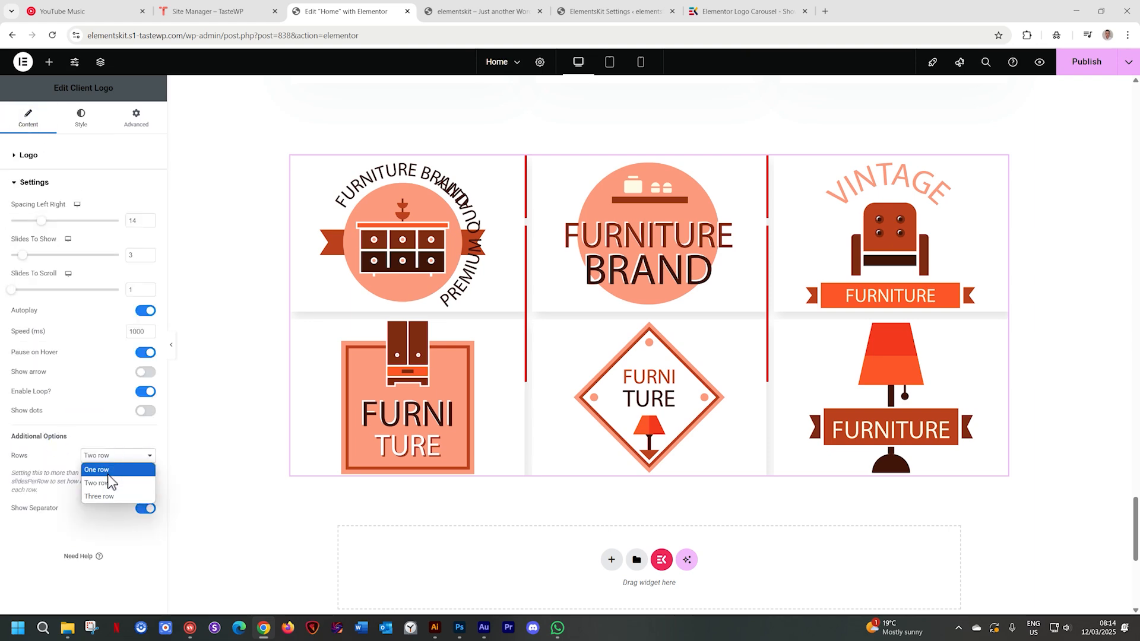
click(109, 475)
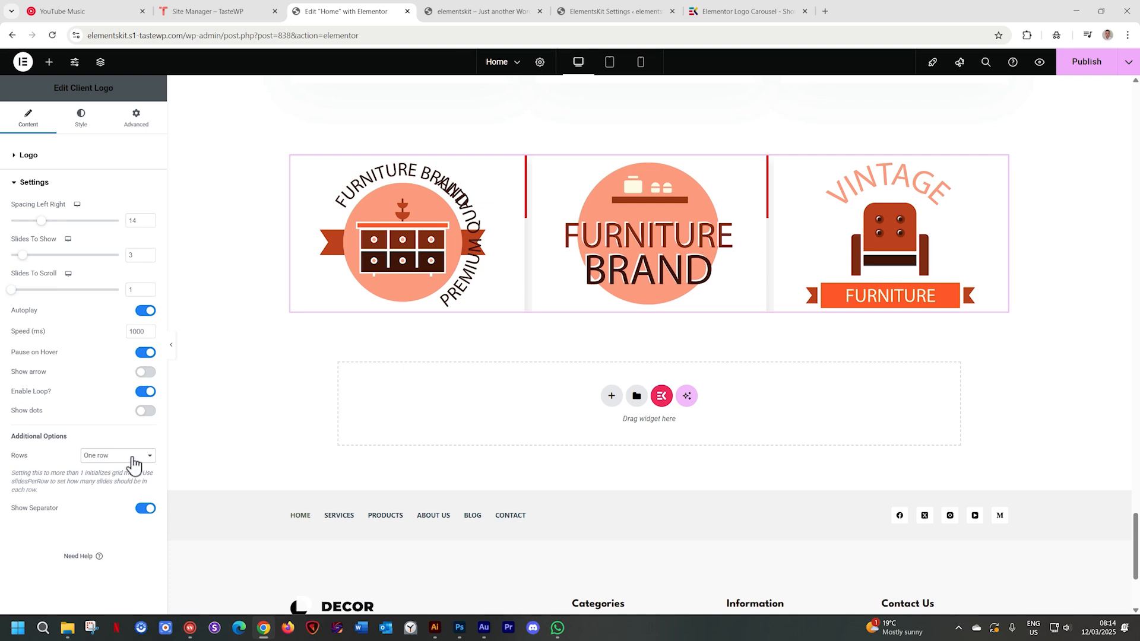
Step: Set the separator to 51 % height, 5 px width, top-bottom position 69 and left-right position 94
click(82, 118)
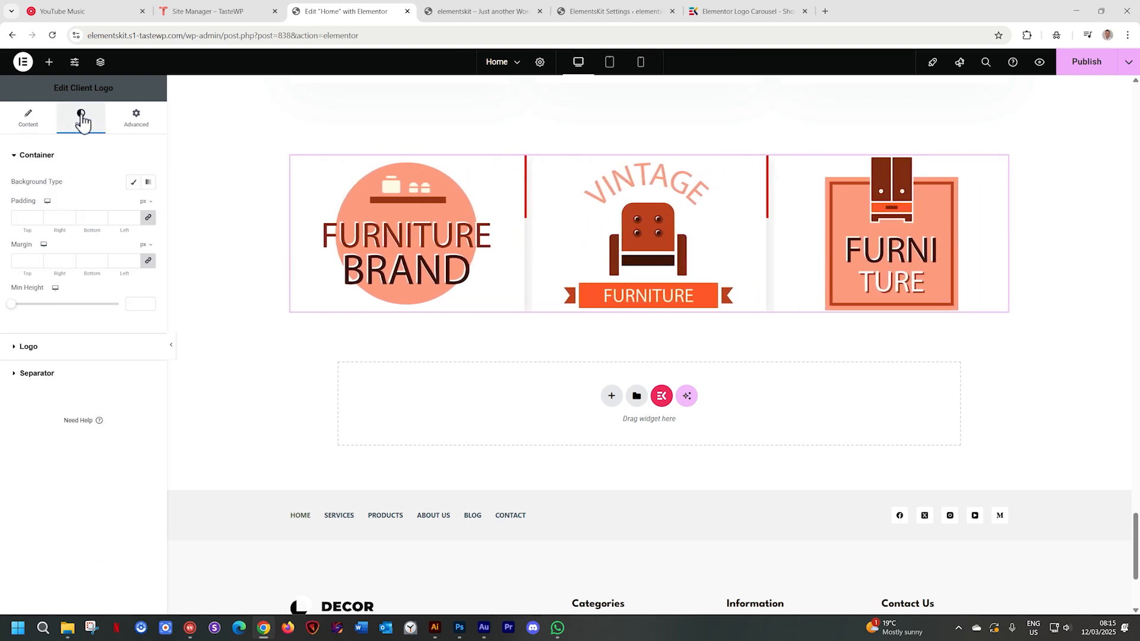
click(39, 373)
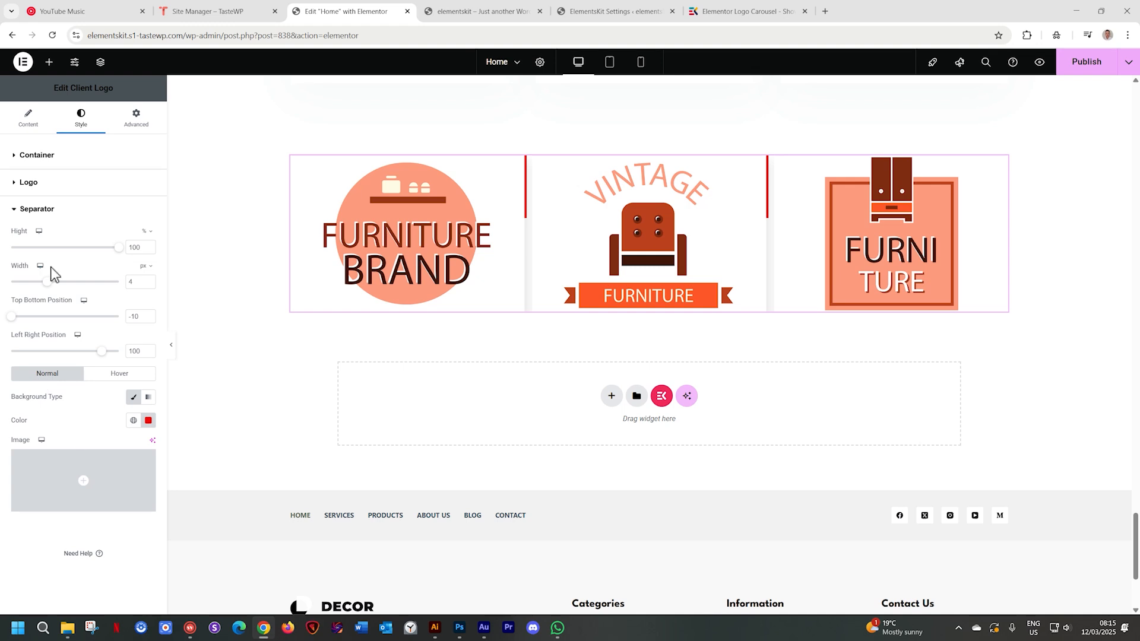
drag(12, 318, 77, 318)
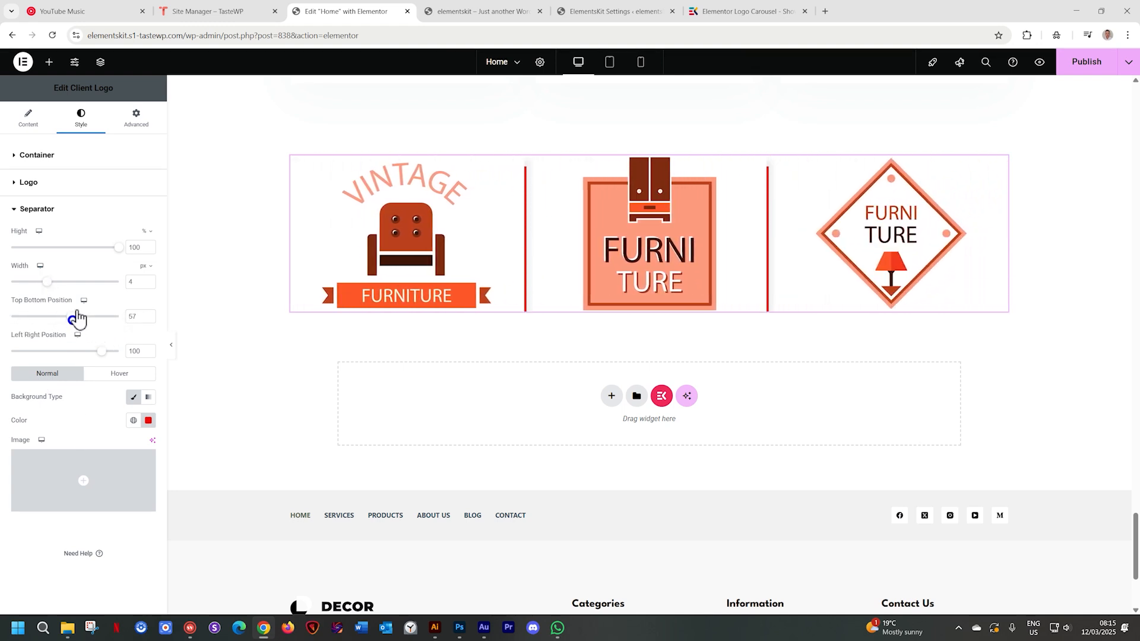
drag(109, 247, 58, 289)
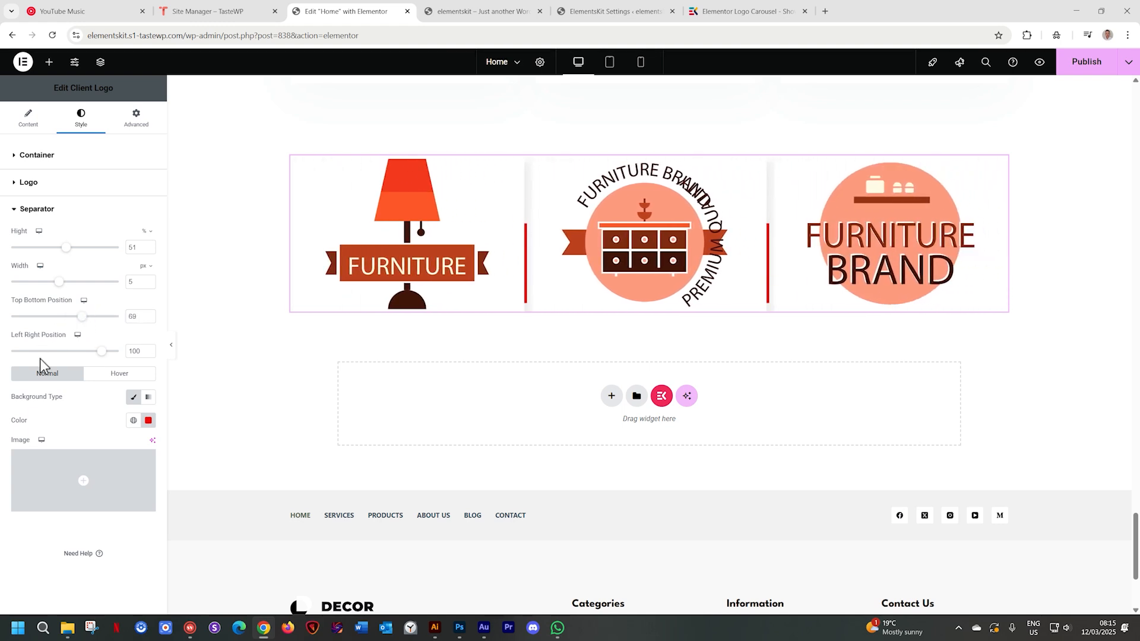
mouse_move(101, 351)
mouse_down()
mouse_move(120, 355)
mouse_move(88, 356)
mouse_move(117, 359)
mouse_move(97, 353)
mouse_up()
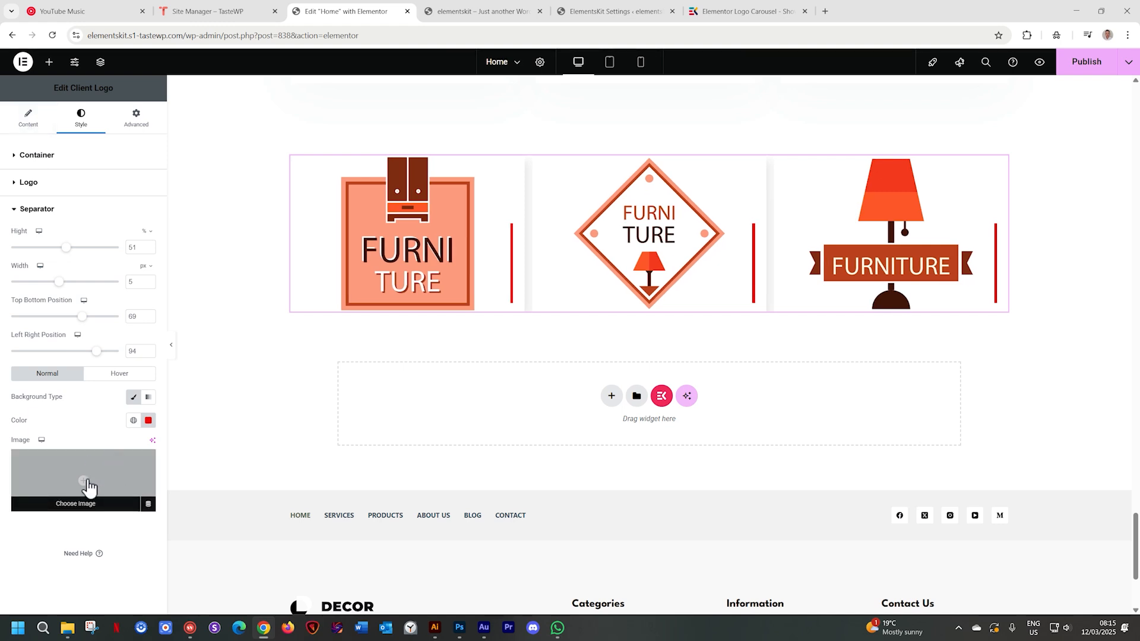
Step: Try noun-cursor-7216846.png from the media library as the separator's background image and remove it again
click(87, 481)
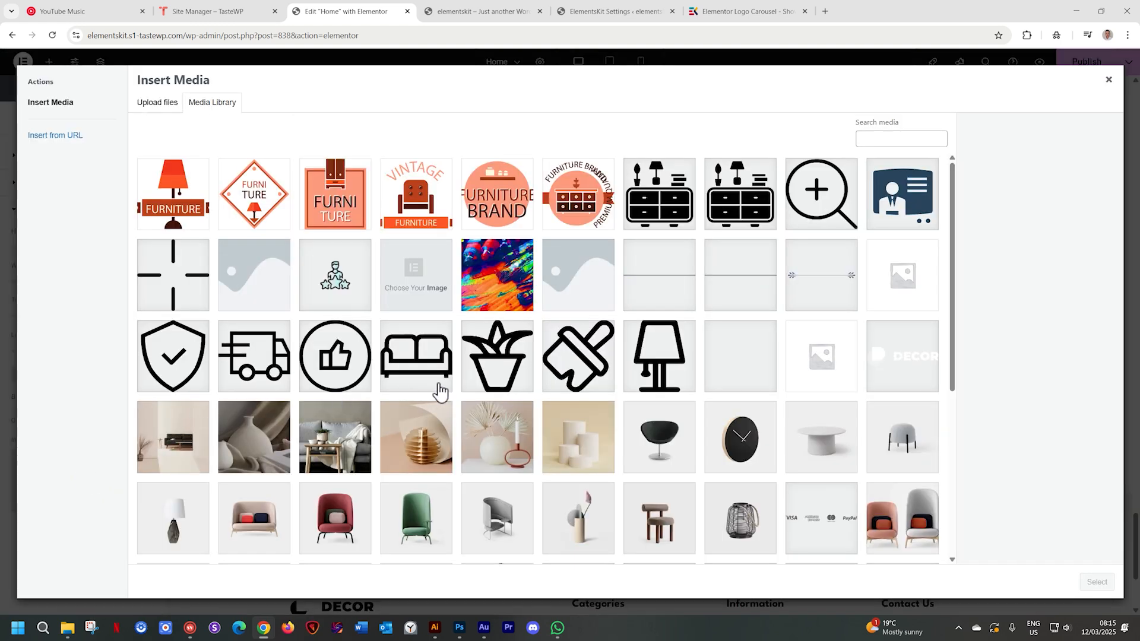
click(180, 276)
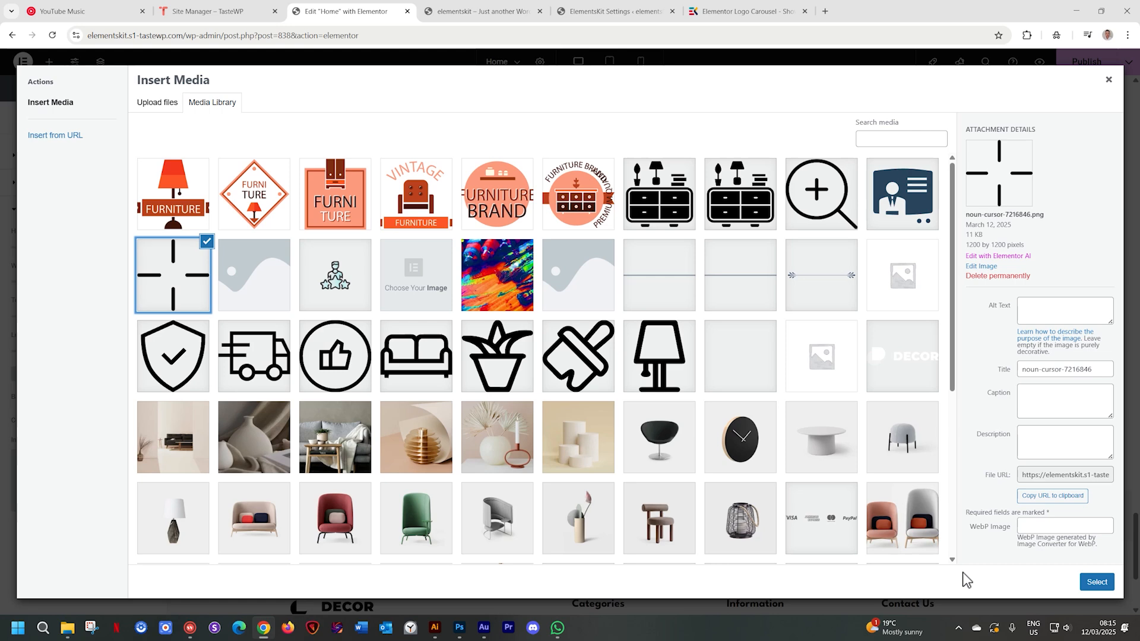
click(1095, 583)
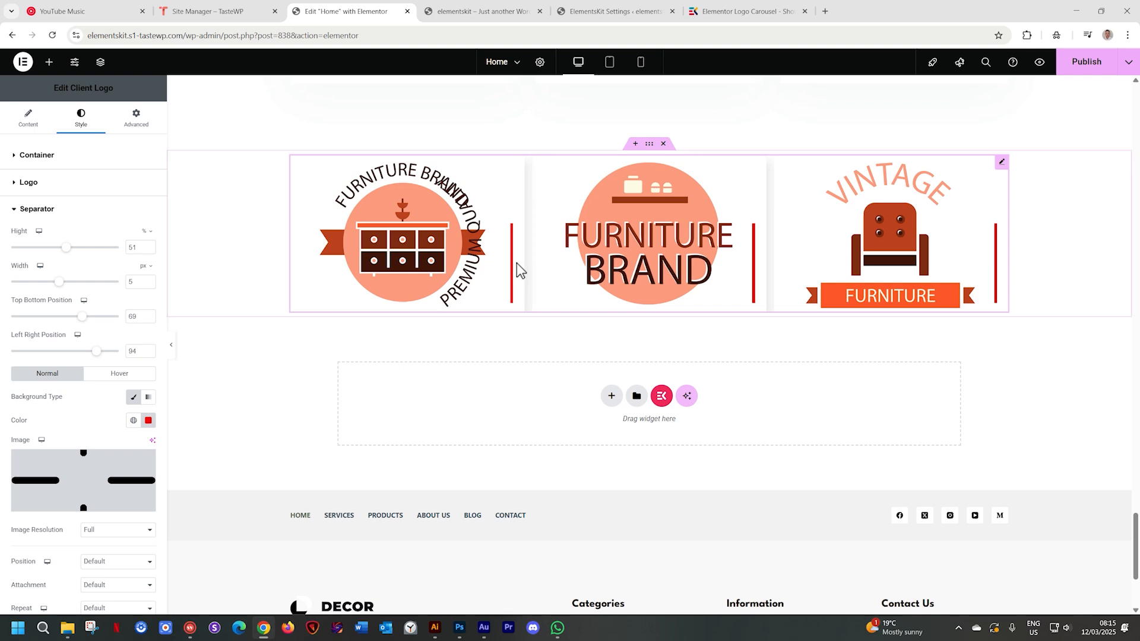
click(144, 460)
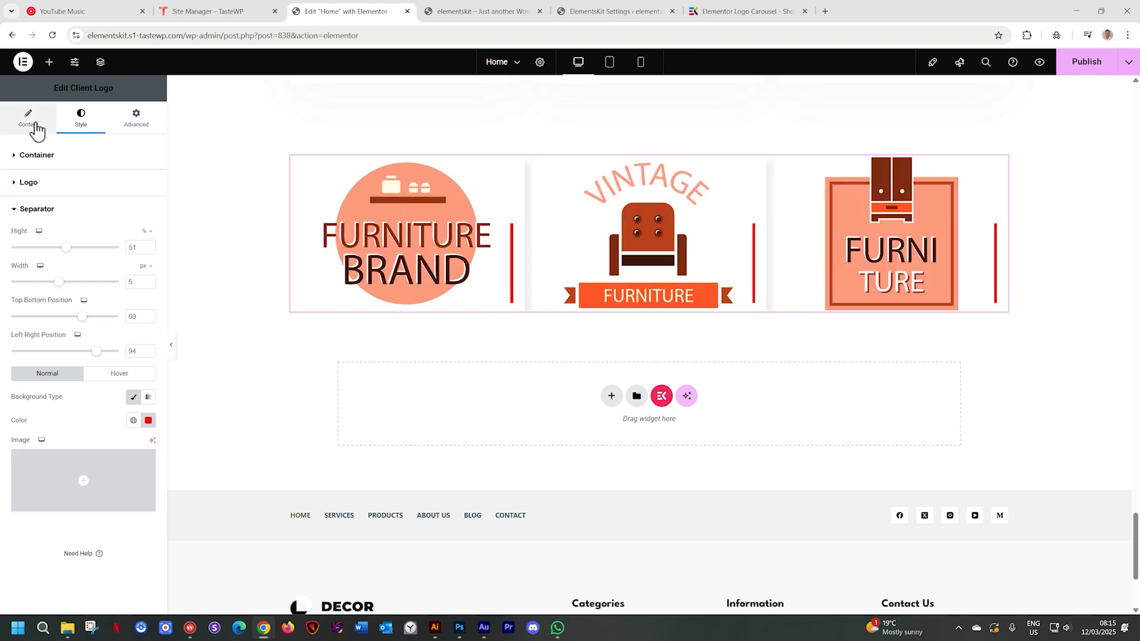
Step: Turn off the separator between the carousel logos
click(37, 129)
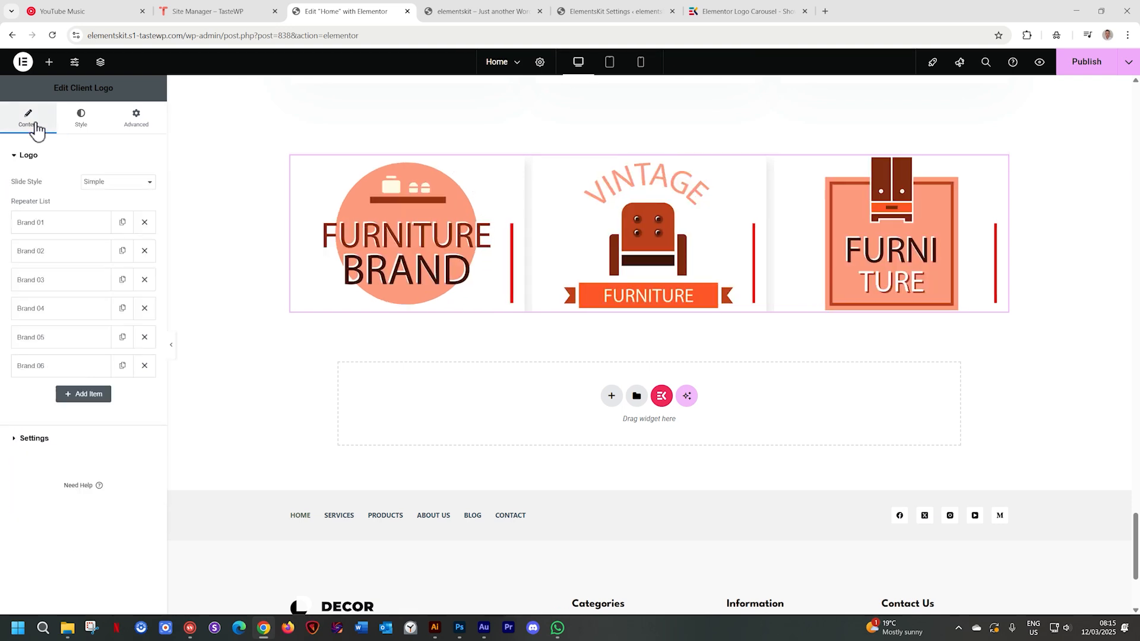
click(60, 437)
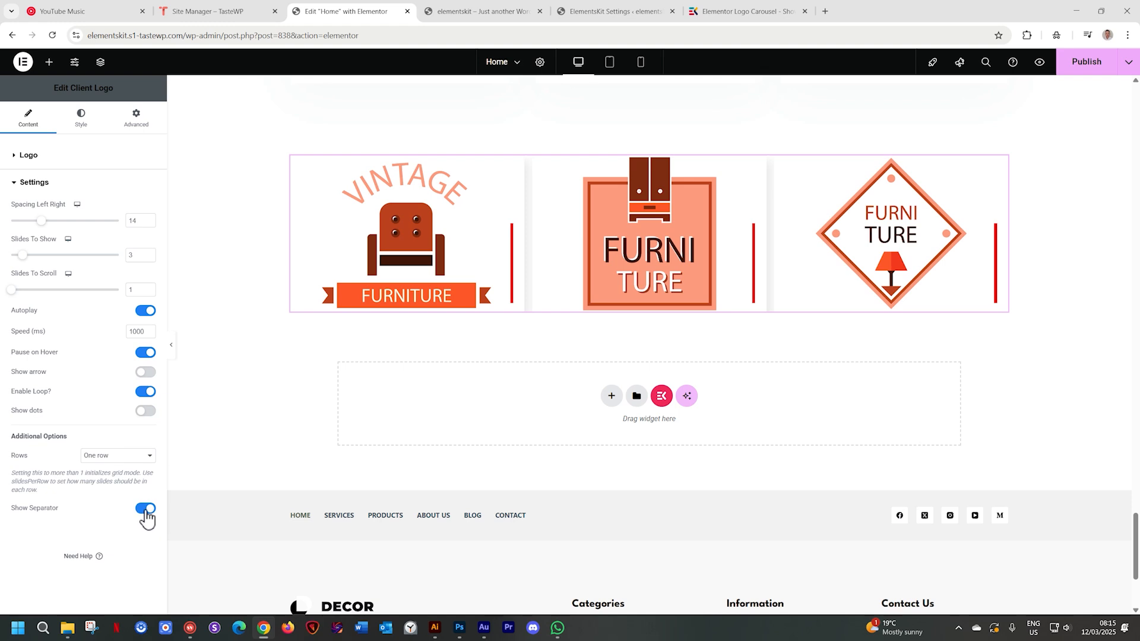
click(145, 510)
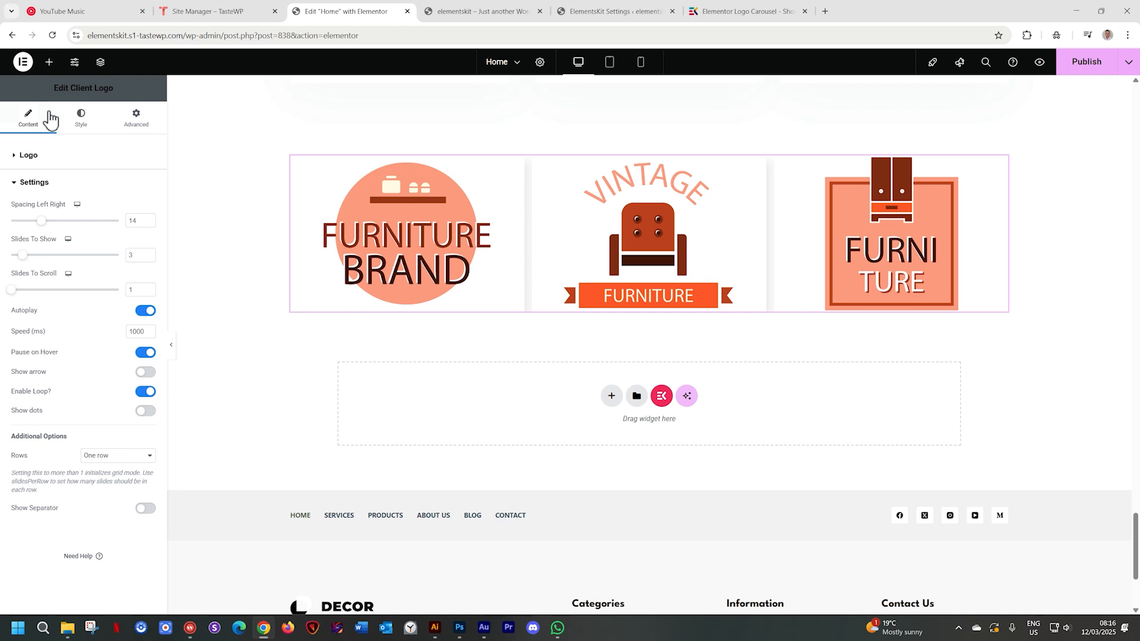
Step: Open the style options for the individual logos in the carousel
click(80, 124)
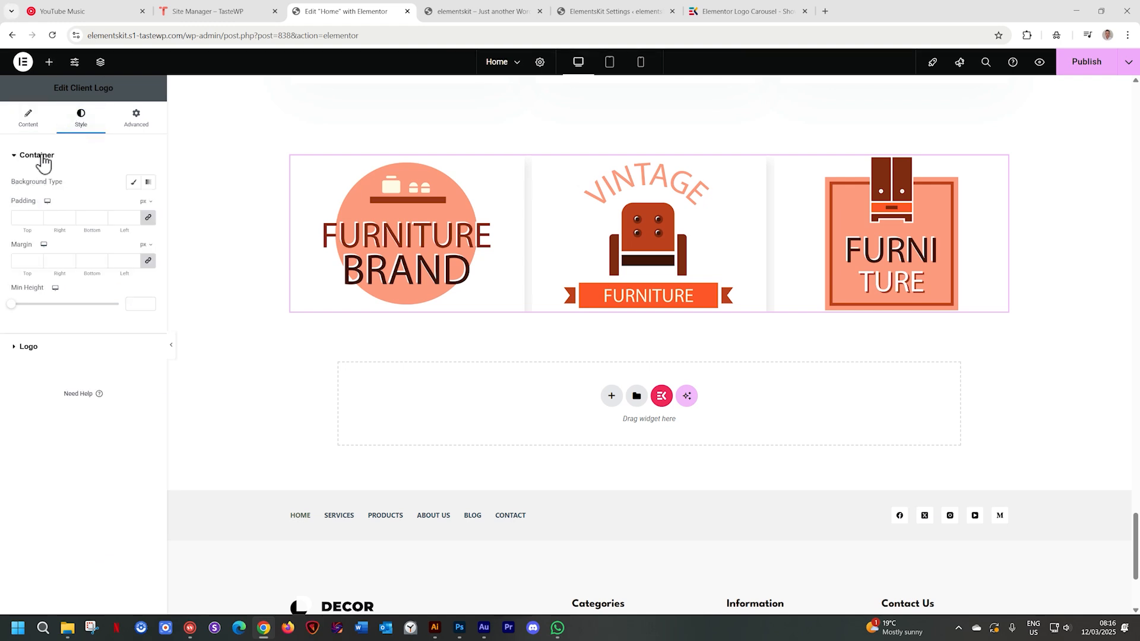
click(30, 348)
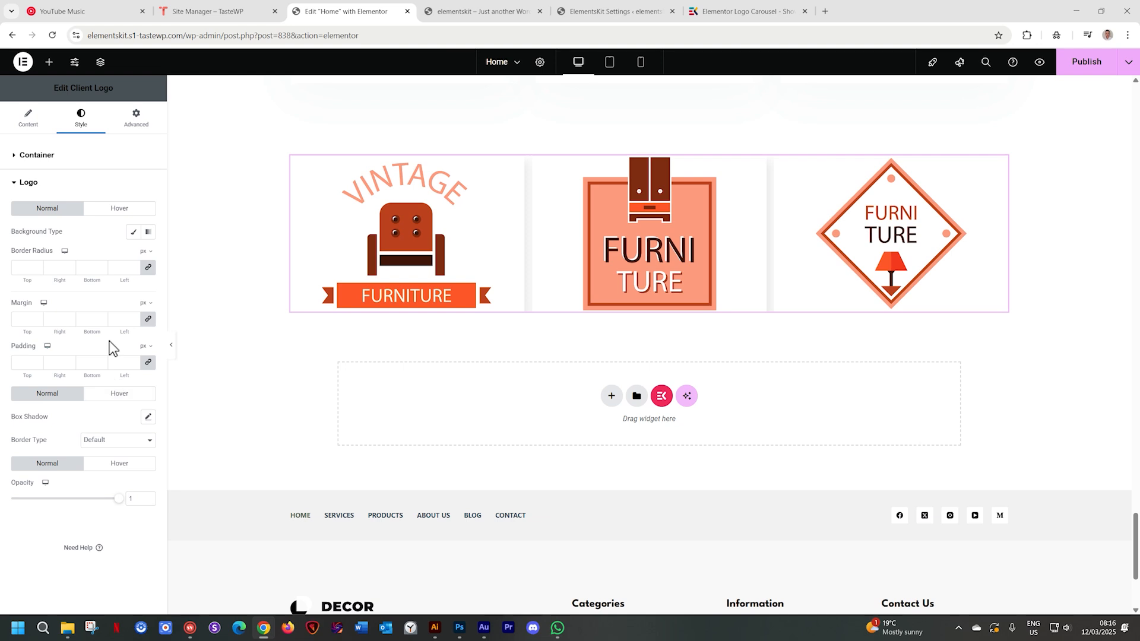